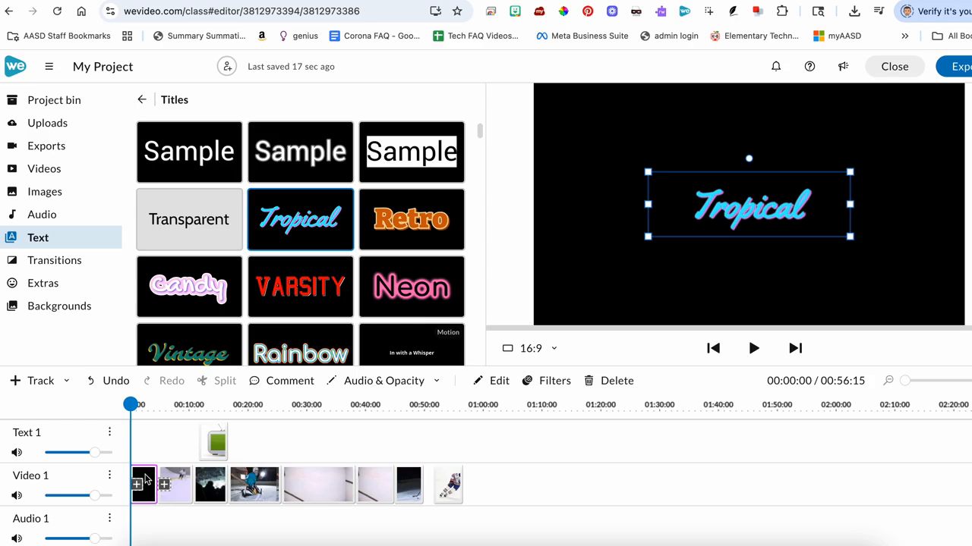
Replace the text of the Tropical title at the start of the timeline with "Hockey".
left_click_drag(126, 133, 56, 126)
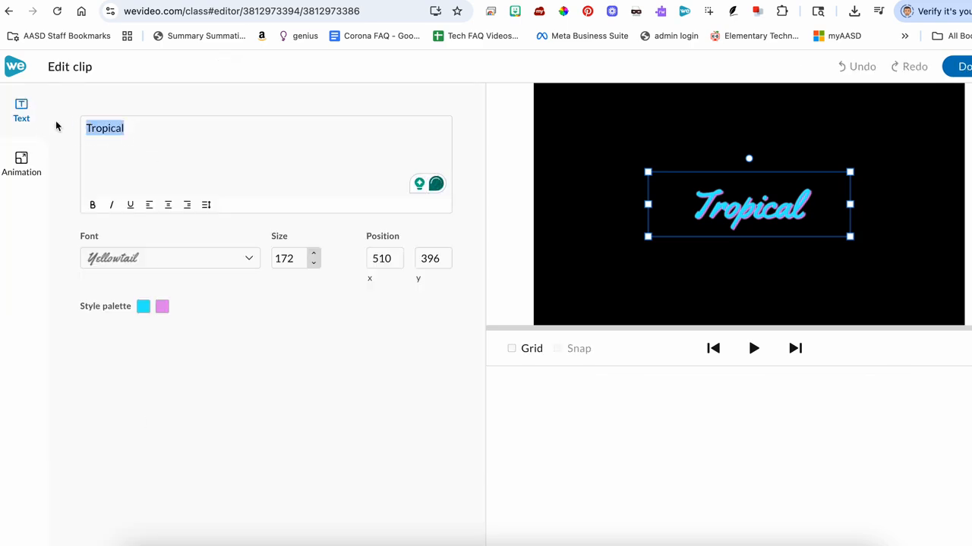
type("Hockey")
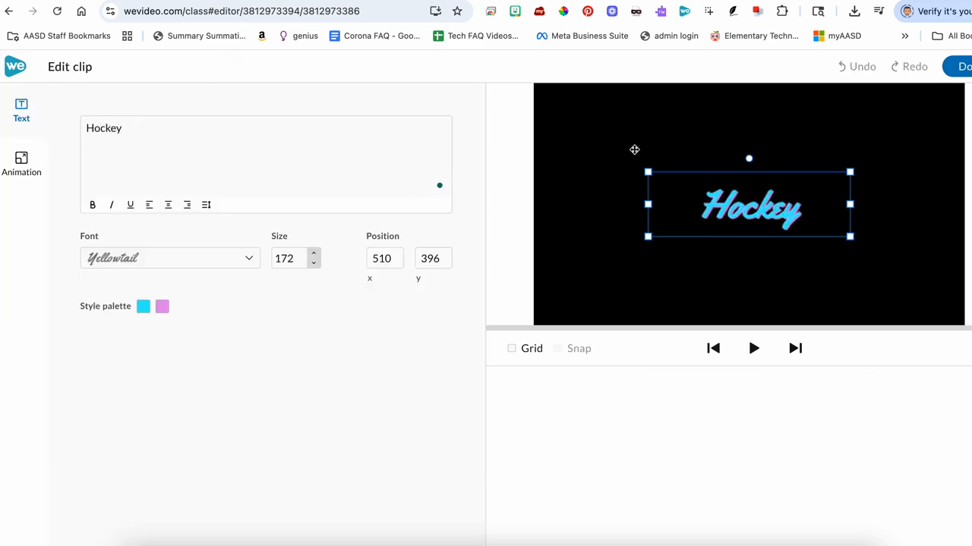
left_click(961, 66)
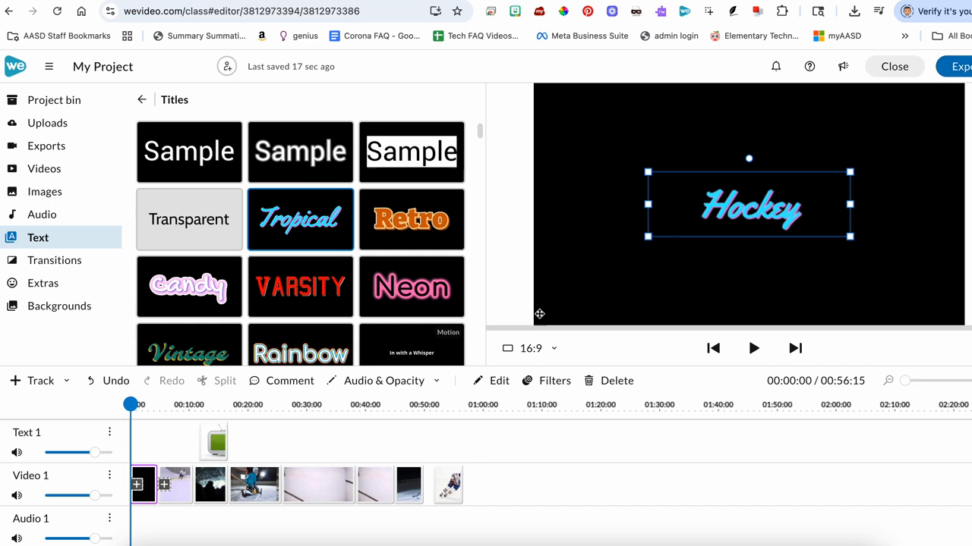
Enlarge the Hockey title to font size 304 and change its cyan style colour to blue, rgb(74, 134, 232).
double_click(143, 482)
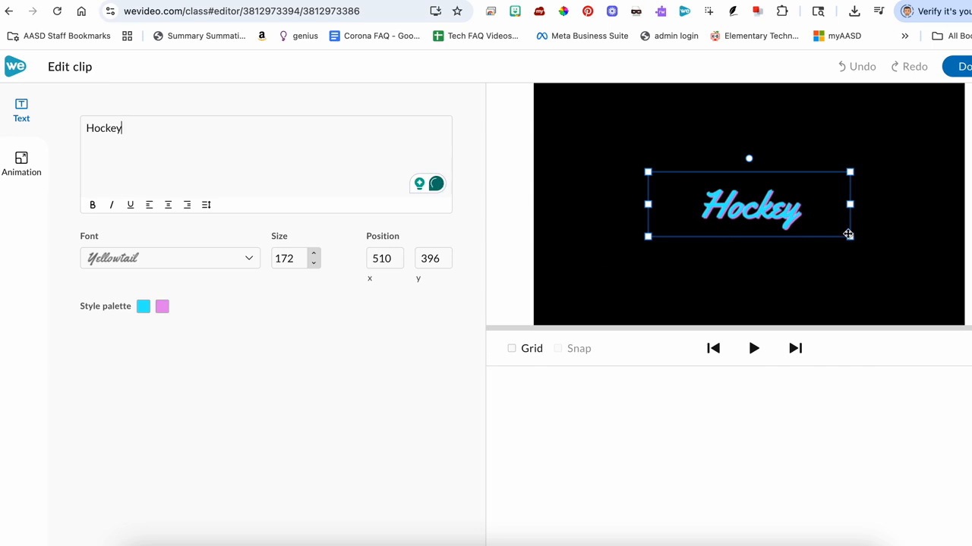
left_click_drag(850, 236, 928, 282)
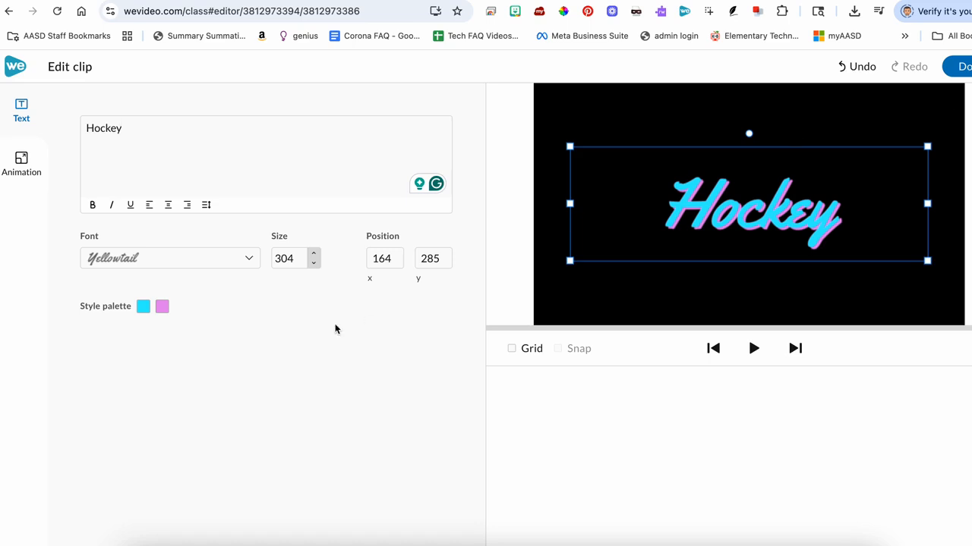
left_click(144, 307)
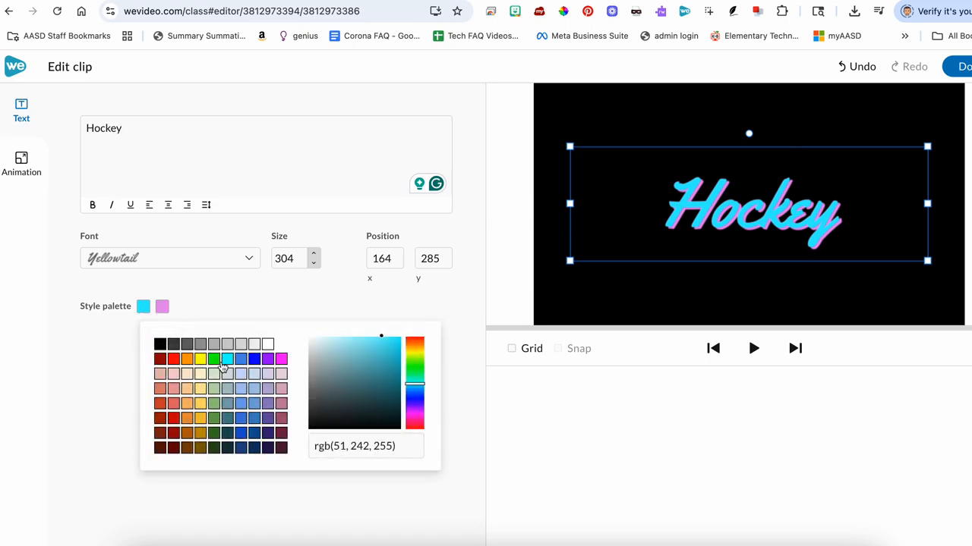
left_click(241, 360)
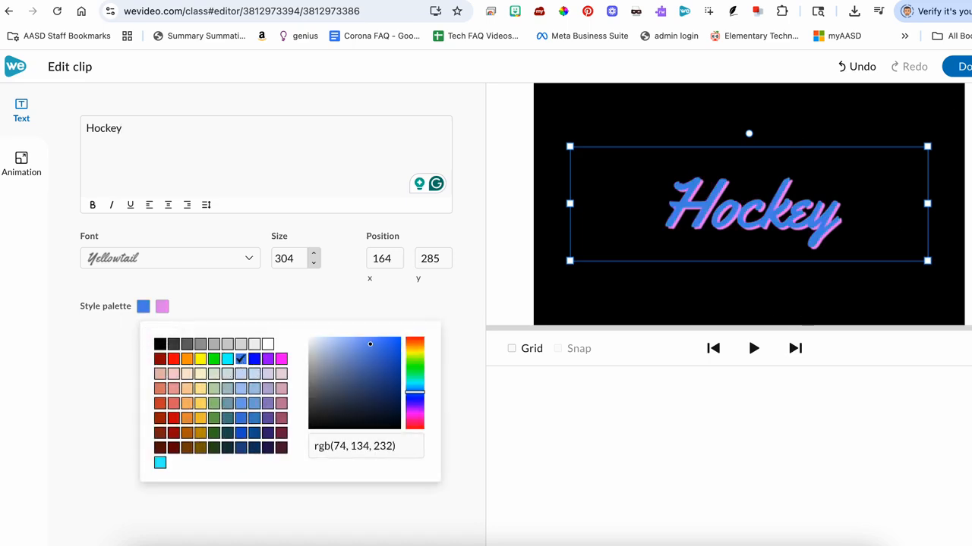
left_click(958, 66)
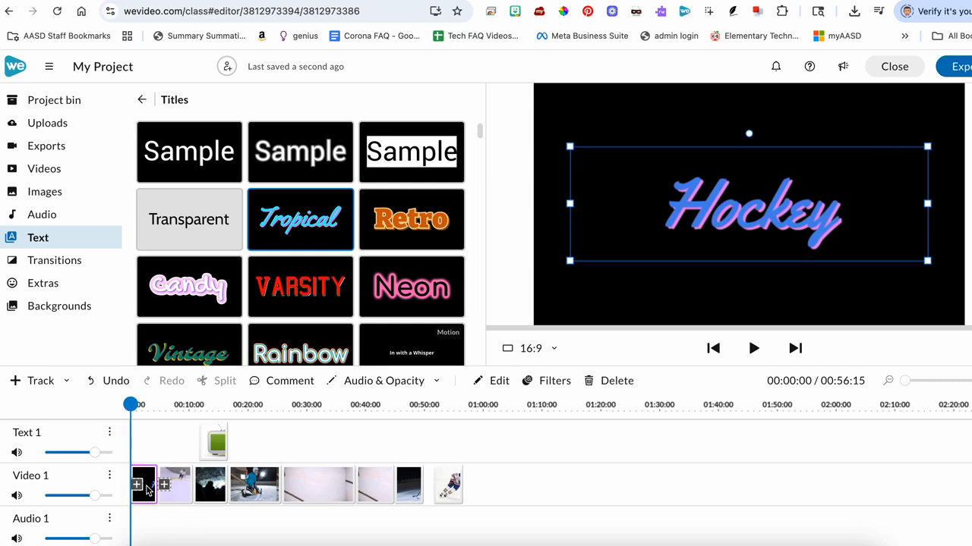
Add the "I want candy" motion caption to the Text 1 track directly above the skating clip.
left_click(142, 100)
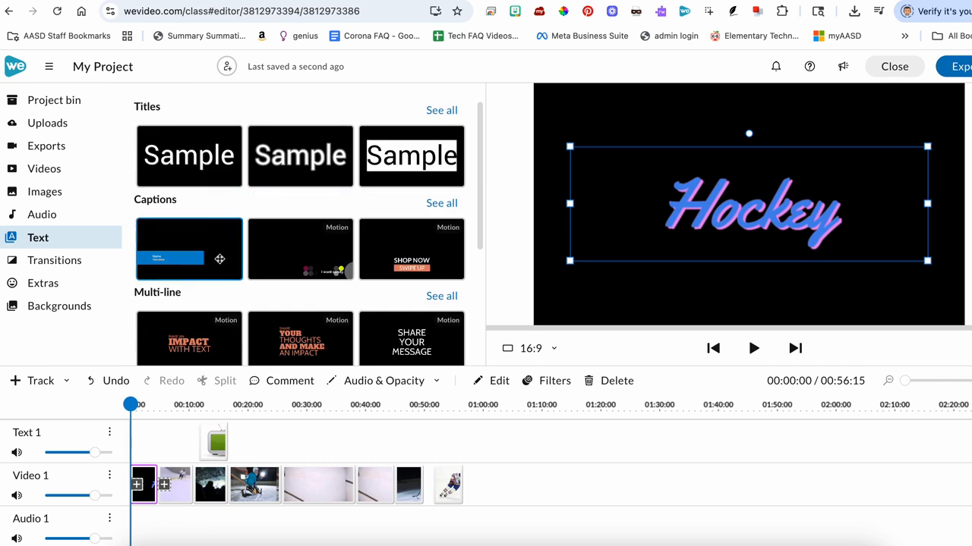
left_click(432, 203)
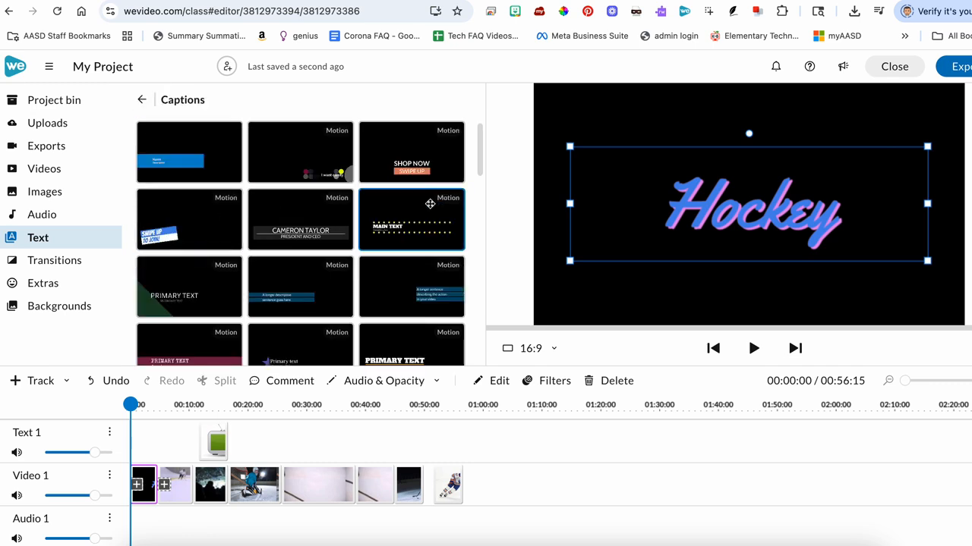
left_click_drag(346, 173, 171, 456)
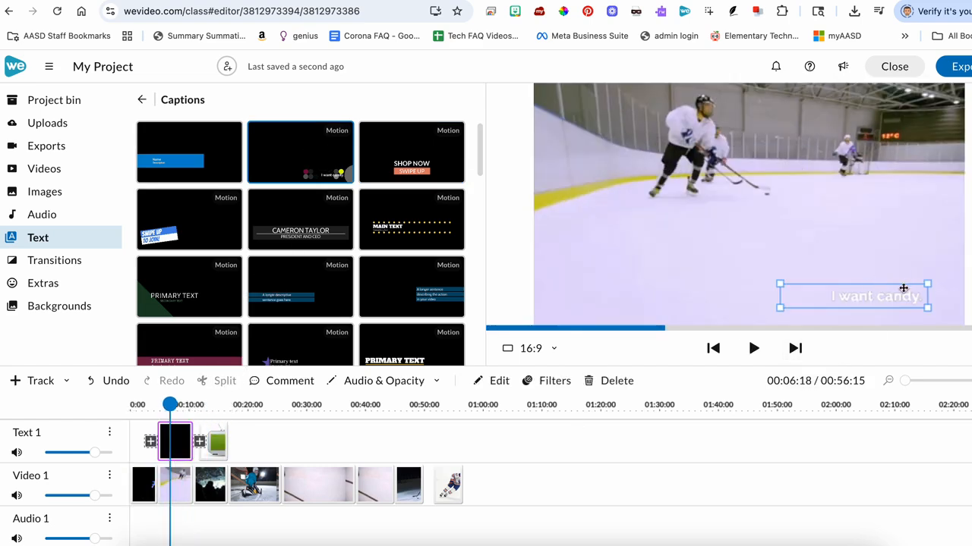
Change the new caption's text to "Skate" and its first palette colour to blue, rgb(74, 134, 232).
double_click(172, 439)
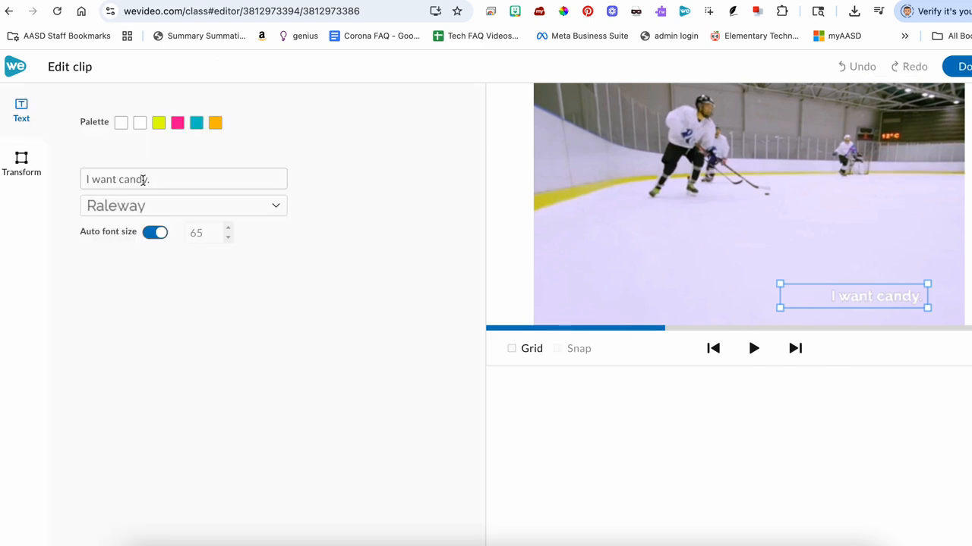
left_click(166, 179)
type("Skate")
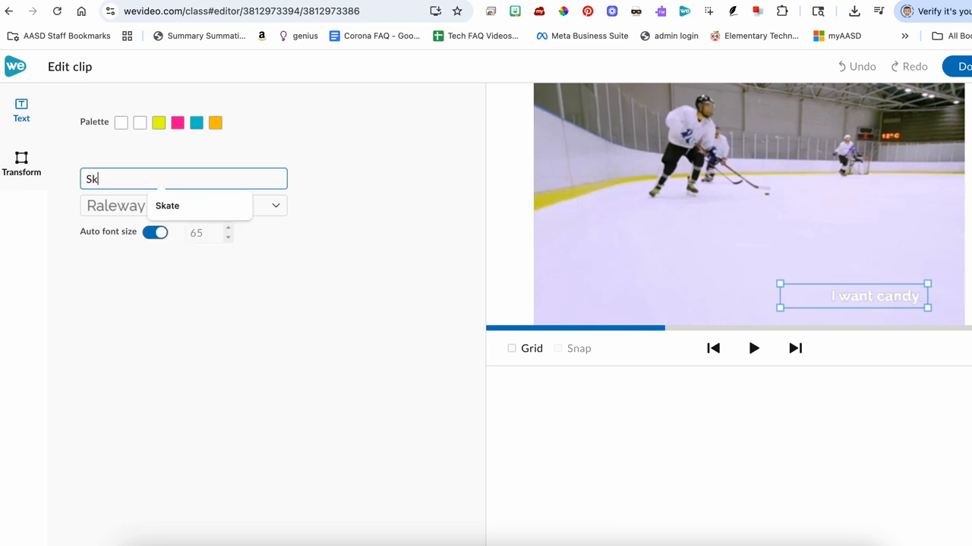
left_click(444, 344)
left_click(122, 124)
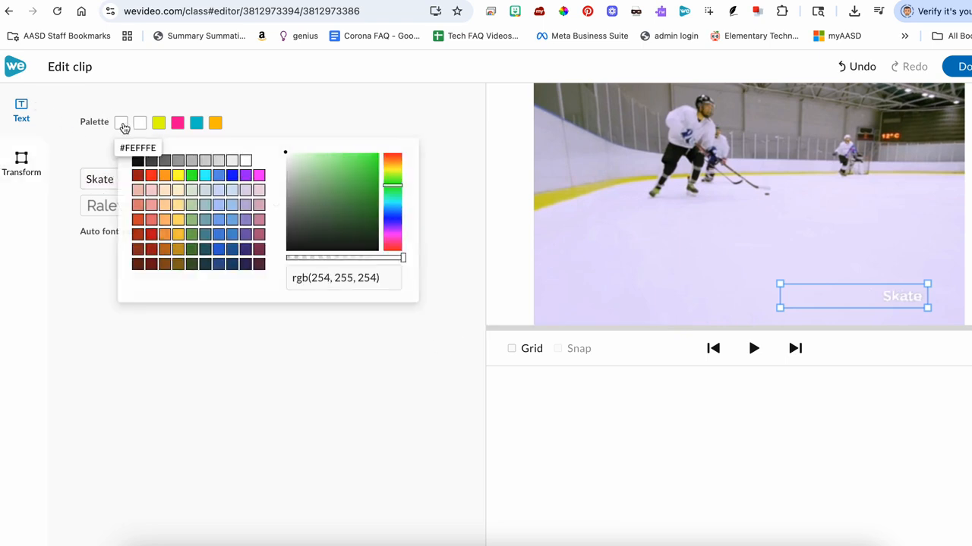
left_click(219, 177)
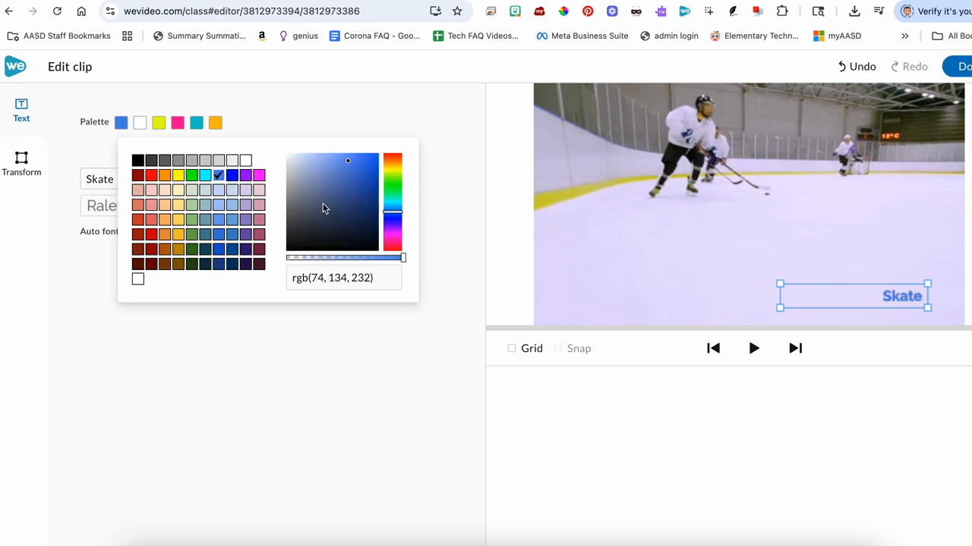
left_click(962, 67)
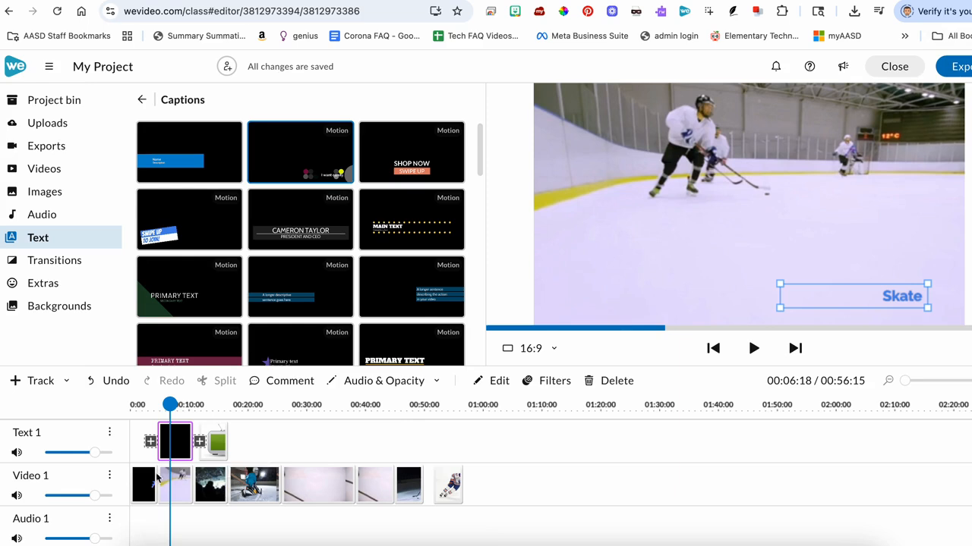
Try swapping the tracks of the Skate caption and the skating clip, and play back that section.
left_click_drag(178, 477, 296, 447)
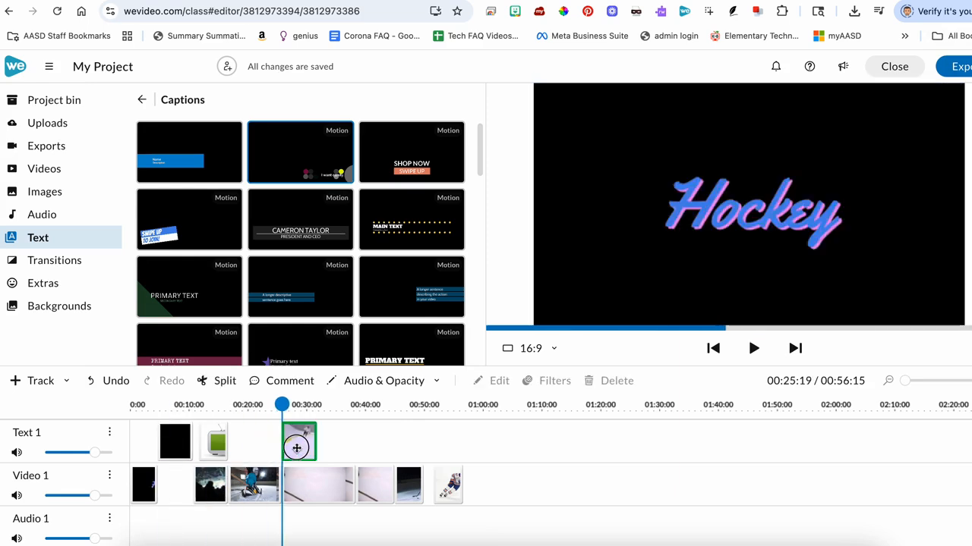
left_click_drag(174, 442, 175, 483)
left_click_drag(308, 452, 186, 455)
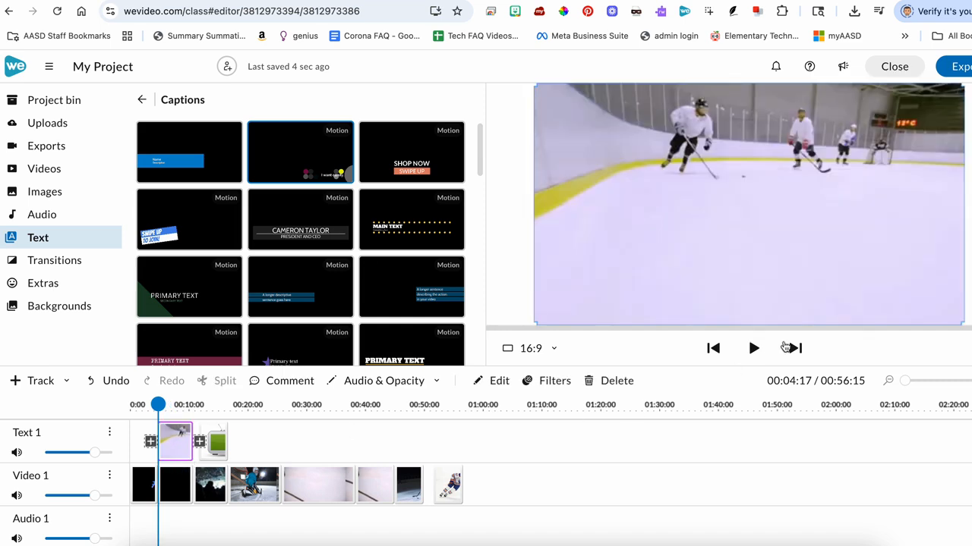
left_click(749, 353)
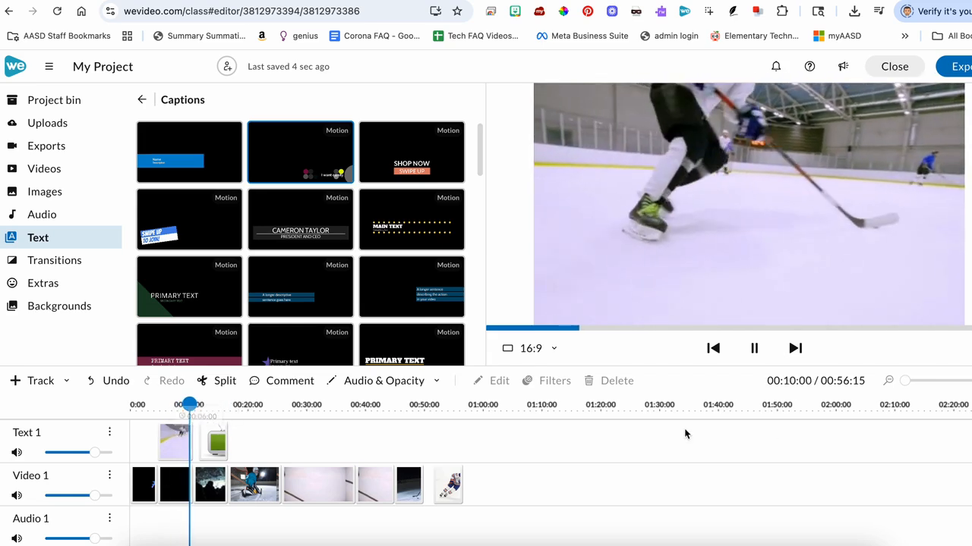
left_click(754, 348)
Return the skating clip to Video 1 and the Skate caption to Text 1 above it, and play the section.
left_click_drag(186, 492, 292, 444)
left_click(175, 441)
left_click_drag(174, 440, 175, 477)
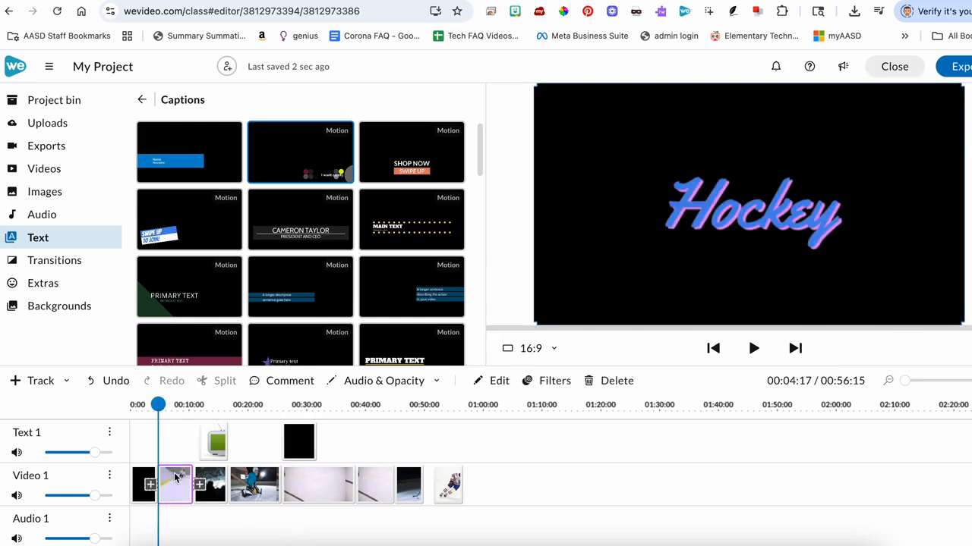
left_click_drag(299, 440, 175, 440)
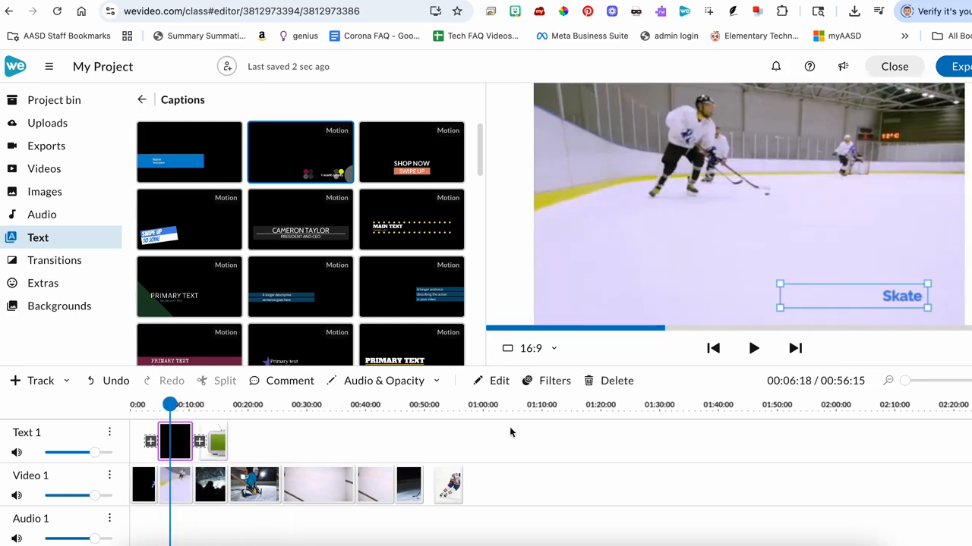
left_click(752, 348)
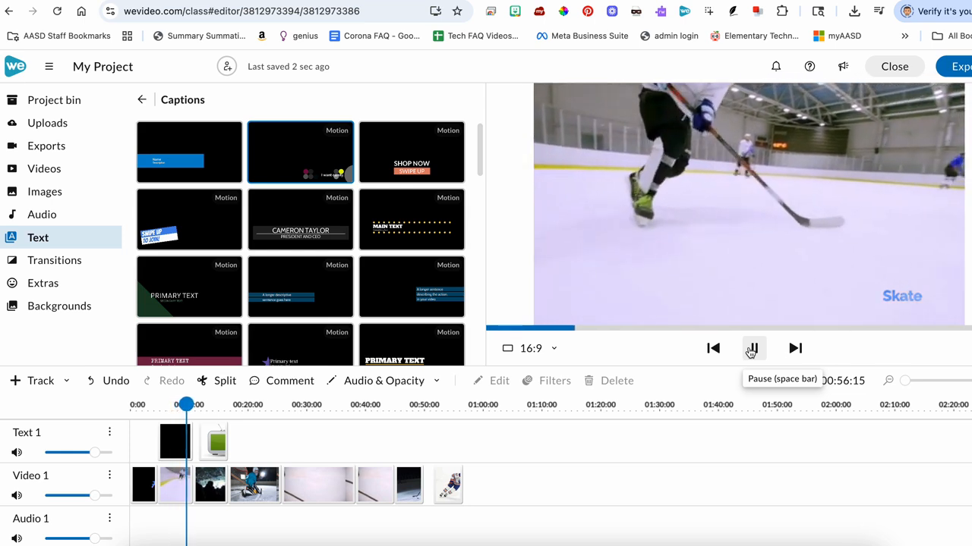
left_click(752, 349)
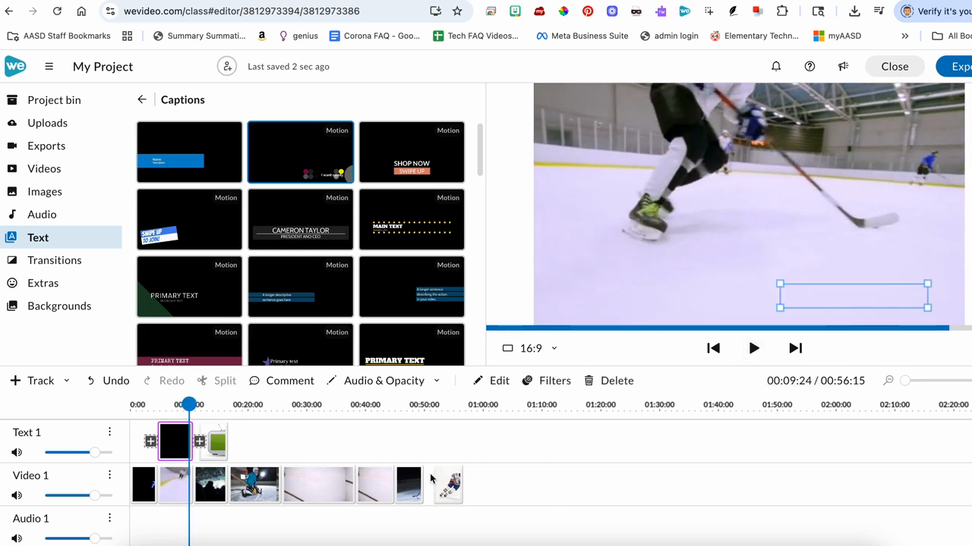
Key out the green of the television image's screen on the Text 1 track using the colour picker.
left_click(209, 443)
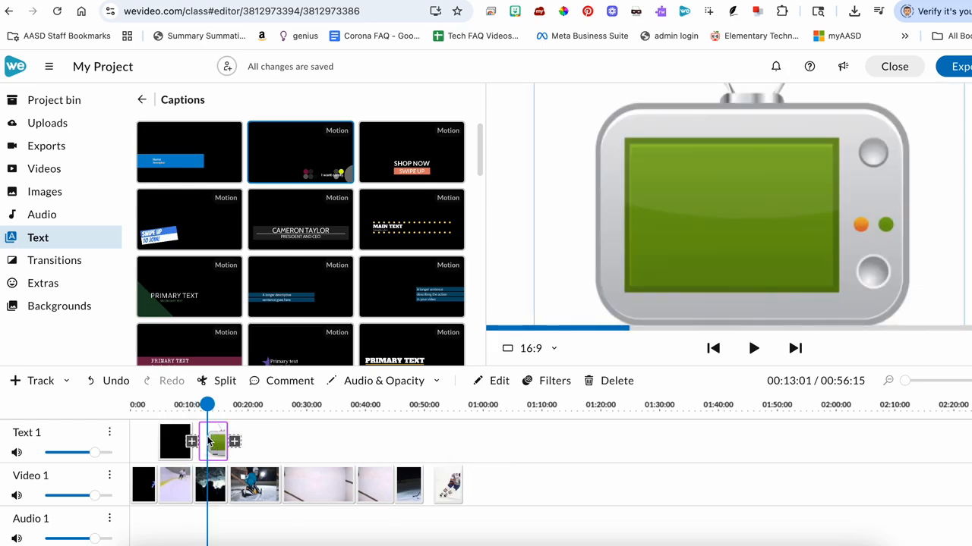
double_click(209, 443)
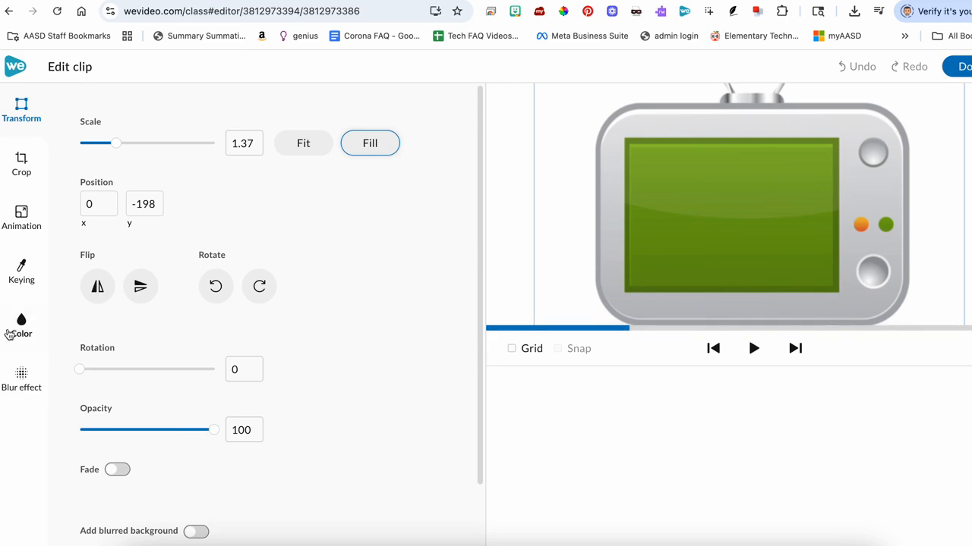
left_click(21, 272)
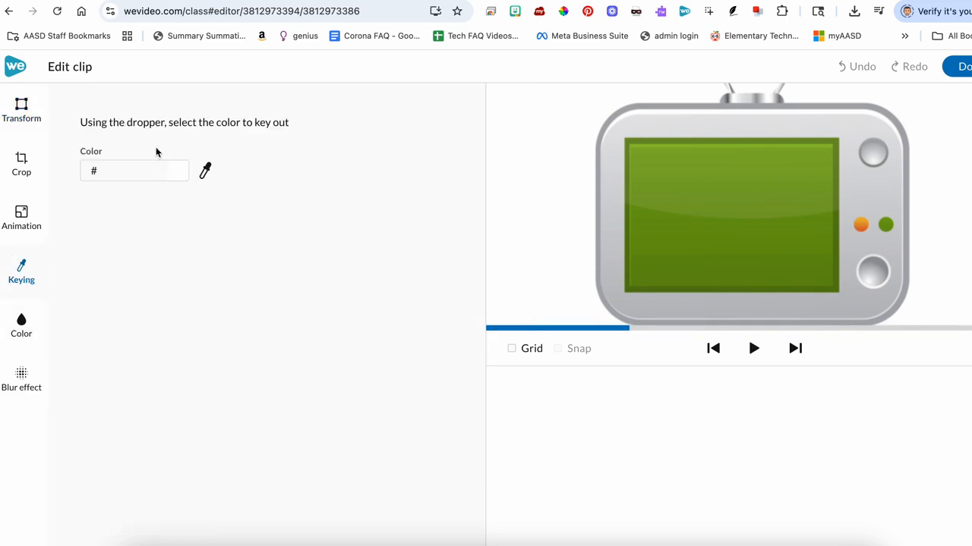
left_click(205, 170)
left_click(204, 171)
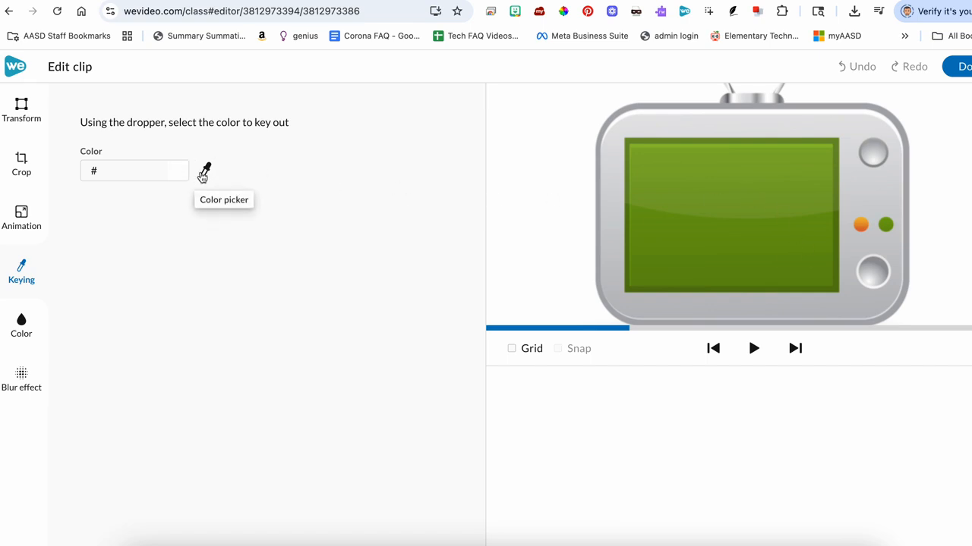
left_click(742, 191)
left_click(964, 67)
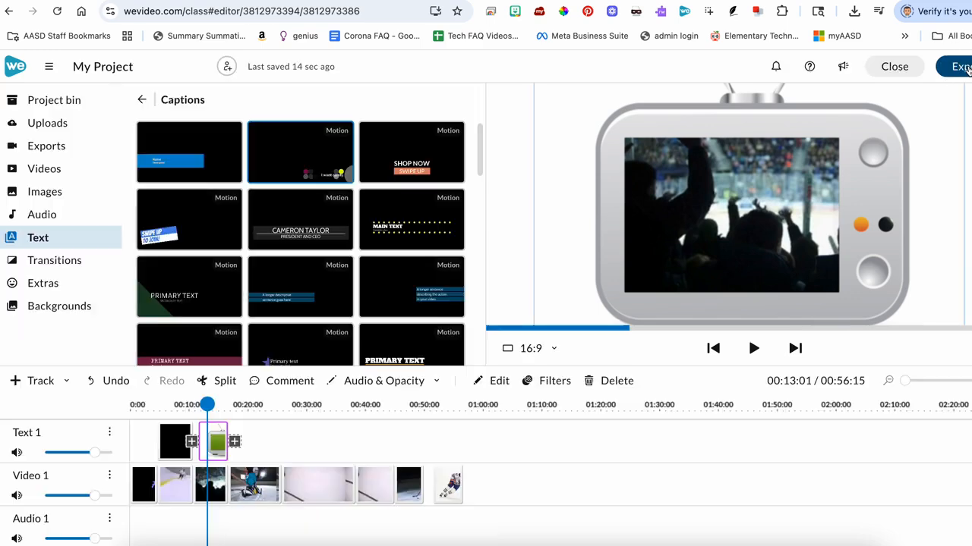
Scale the crowd clip beneath the television image to 0.73 and place it at x 133, y 149.
left_click(219, 490)
double_click(219, 491)
mouse_move(108, 144)
left_mouse_down()
mouse_move(91, 143)
mouse_move(99, 144)
left_mouse_up()
left_click_drag(674, 240, 645, 240)
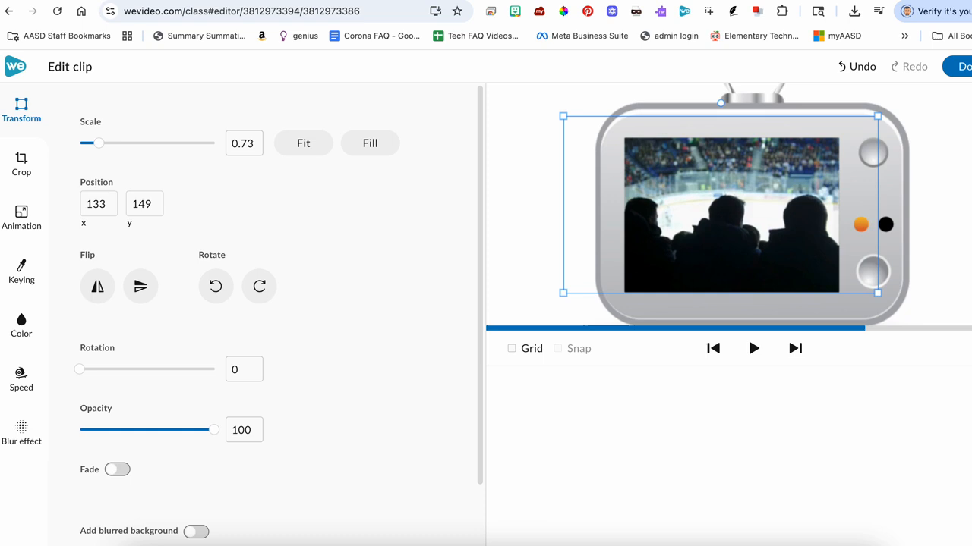
left_click(960, 67)
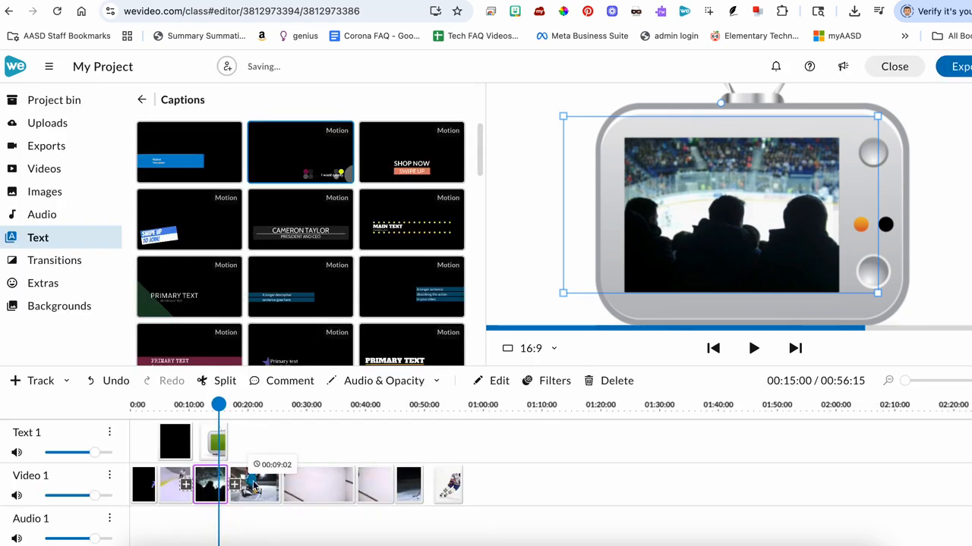
Reduce the goalie image's scale to 0.89.
double_click(251, 486)
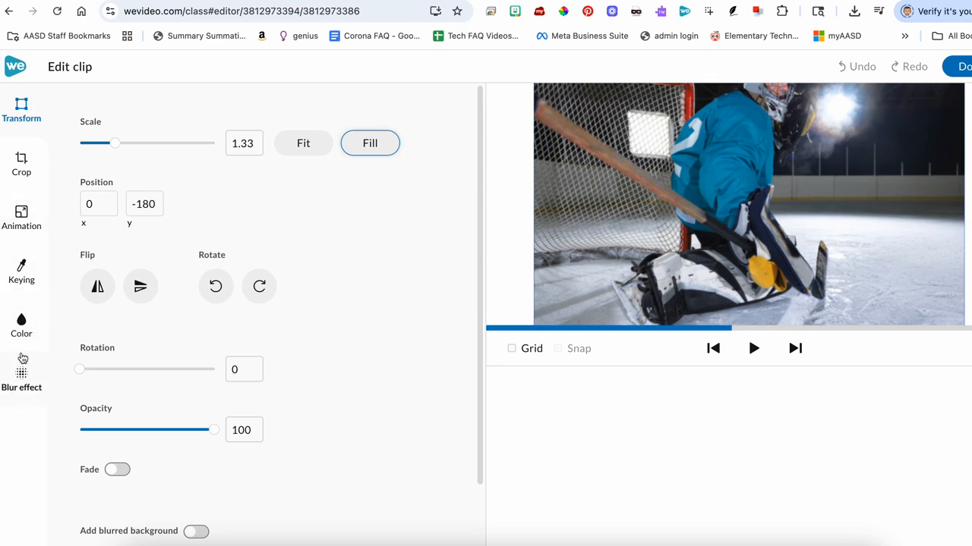
left_click_drag(116, 140, 102, 143)
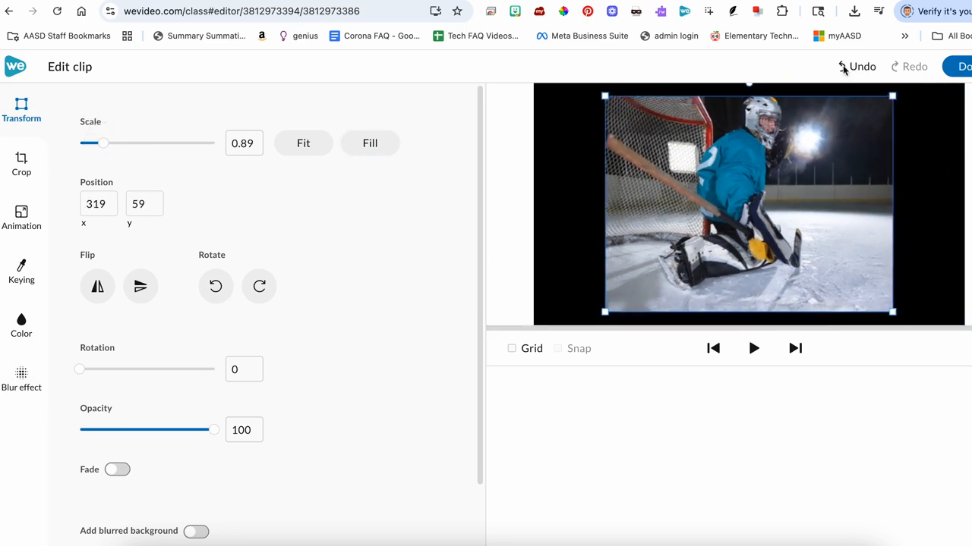
left_click(958, 66)
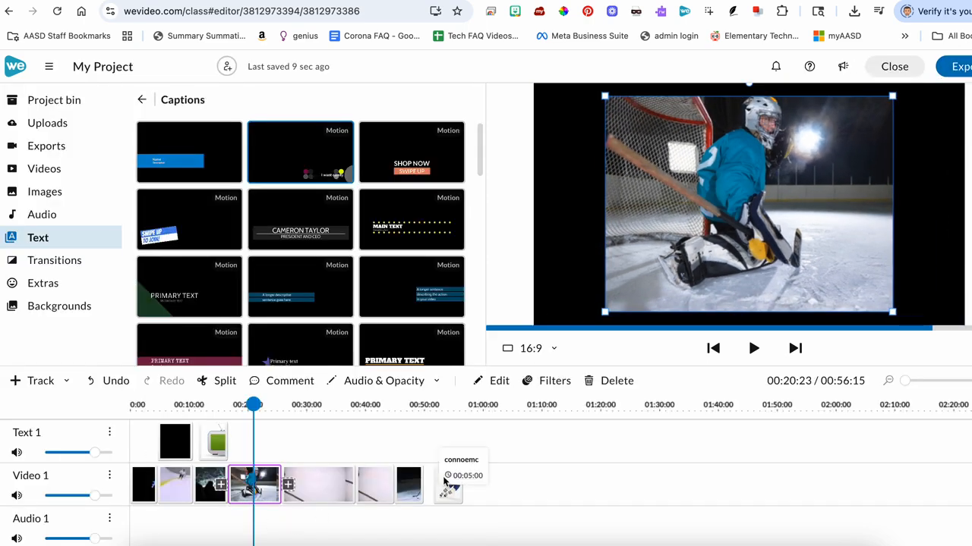
Speed up the first stick-and-puck clip to 4x, preview it, and move the following Video 1 clips earlier to close the gap.
double_click(321, 488)
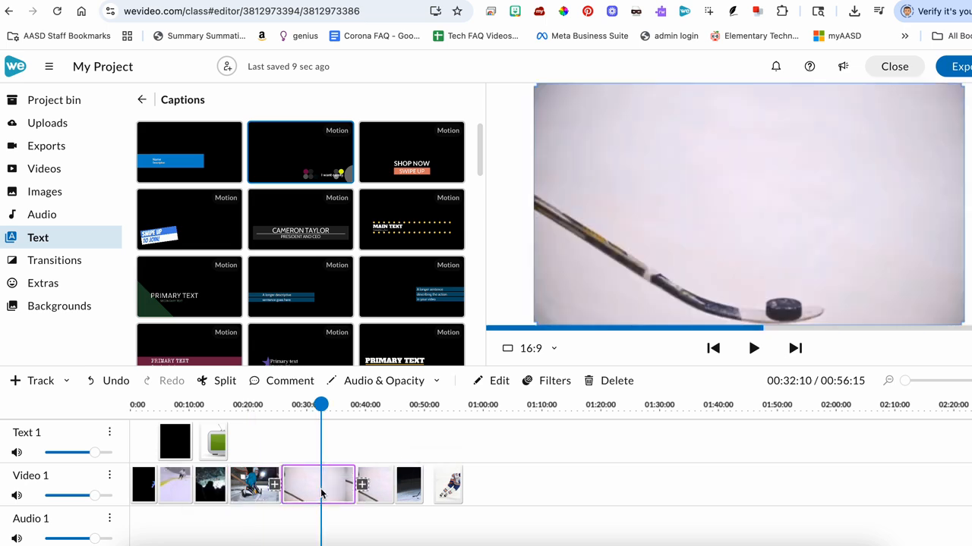
left_click(21, 380)
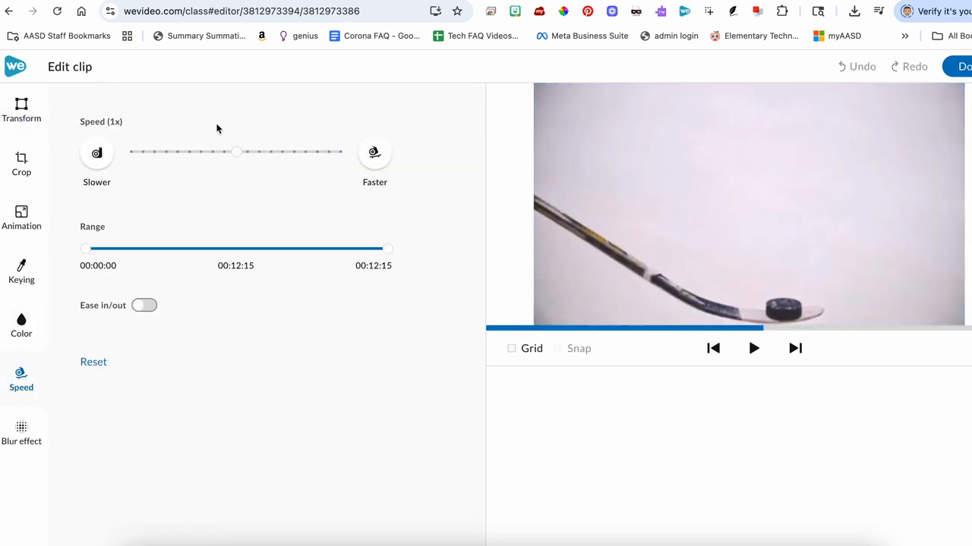
left_click_drag(237, 150, 272, 152)
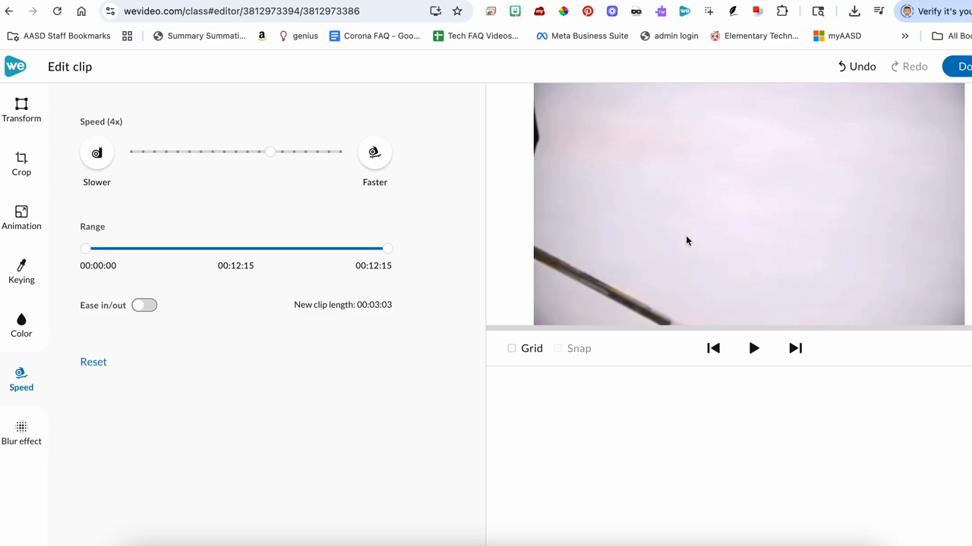
left_click(753, 349)
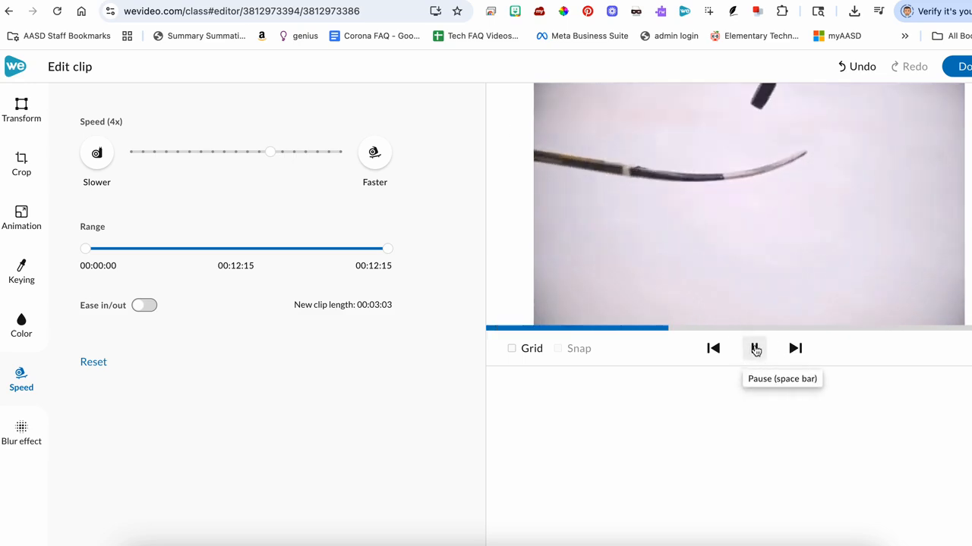
left_click(756, 349)
left_click(956, 66)
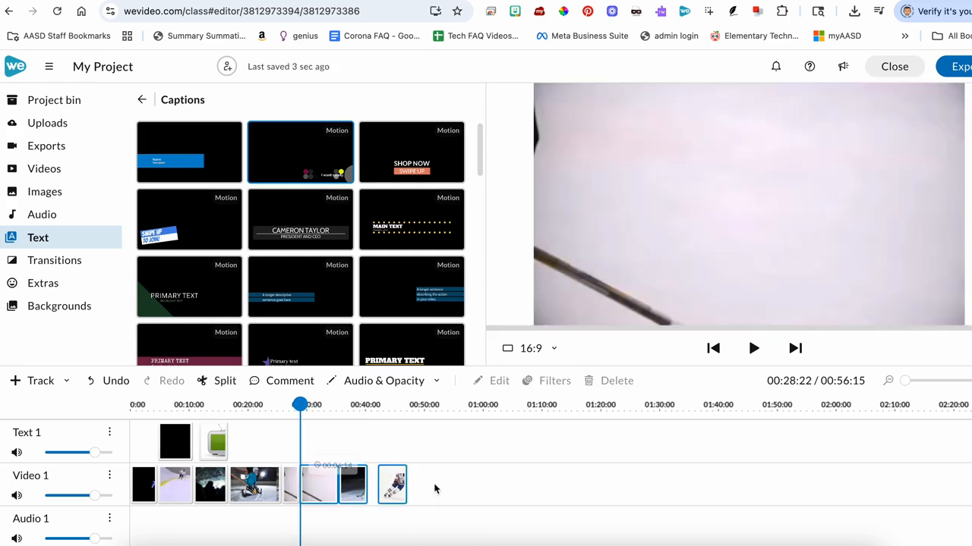
left_click(282, 486)
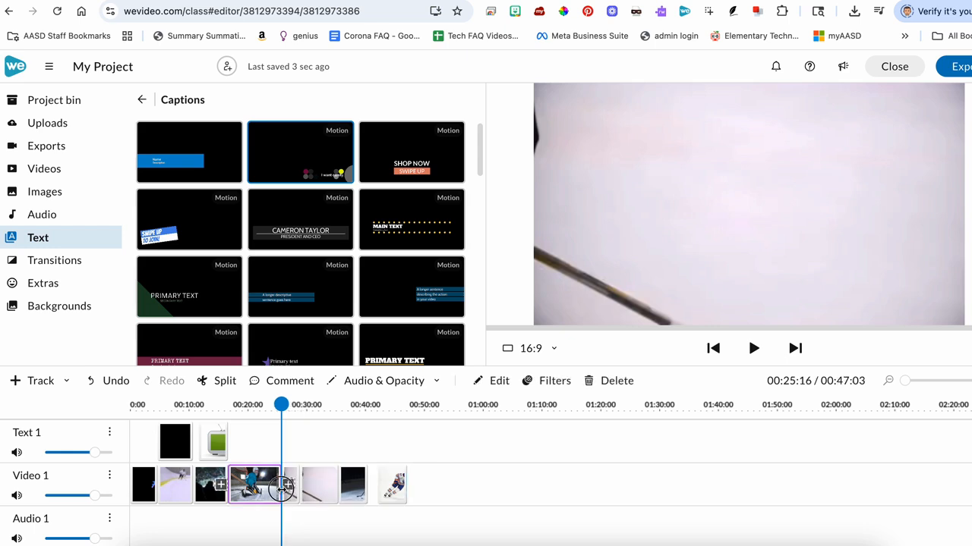
left_click_drag(490, 487, 309, 486)
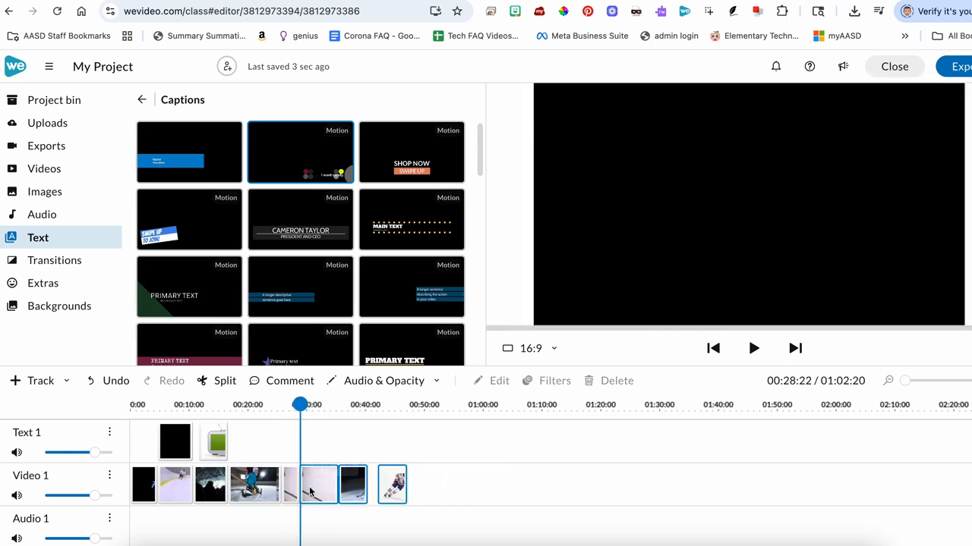
Add Funky Background Short from the Happy audio category at the start of Audio 1 and set the track volume to 80%.
left_click(61, 218)
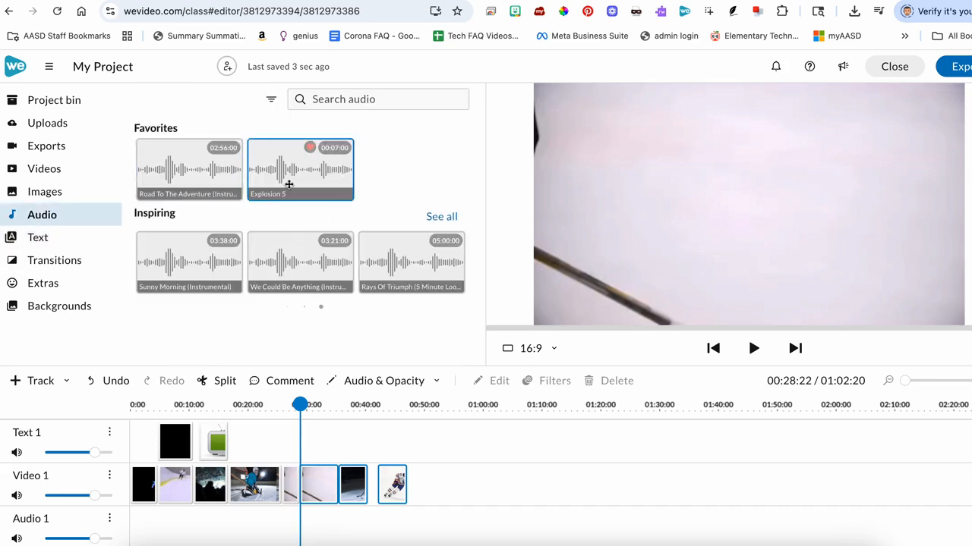
scroll(230, 205, "down", 2)
scroll(230, 205, "down", 1)
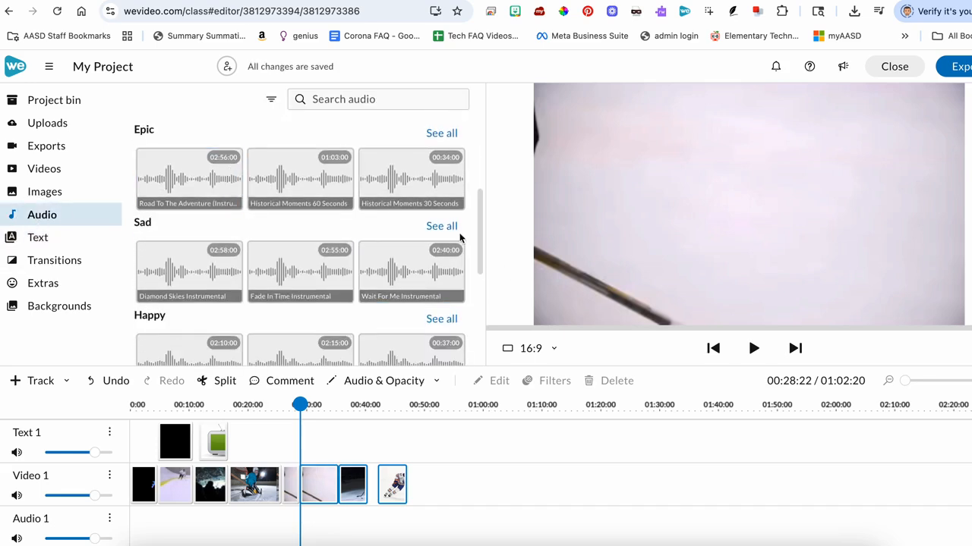
left_click(289, 277)
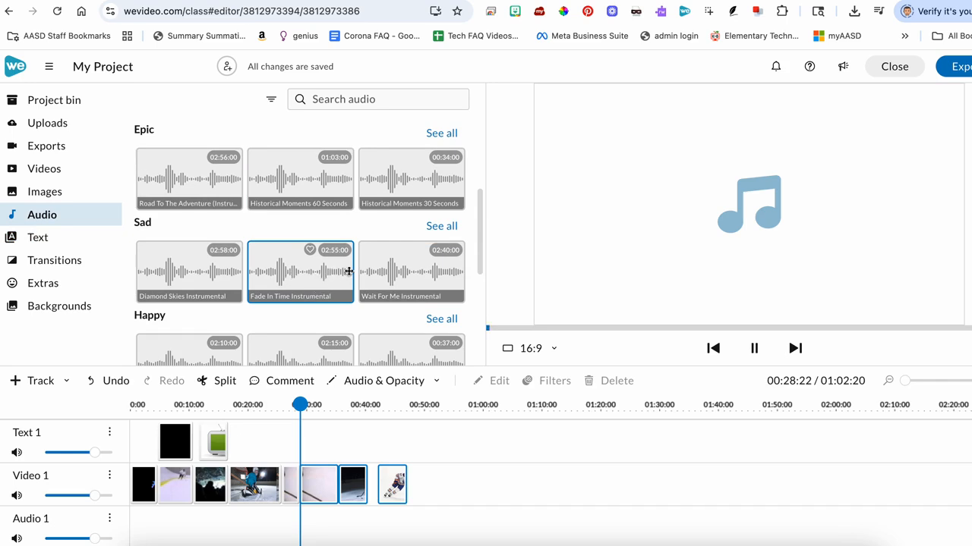
scroll(390, 246, "down", 3)
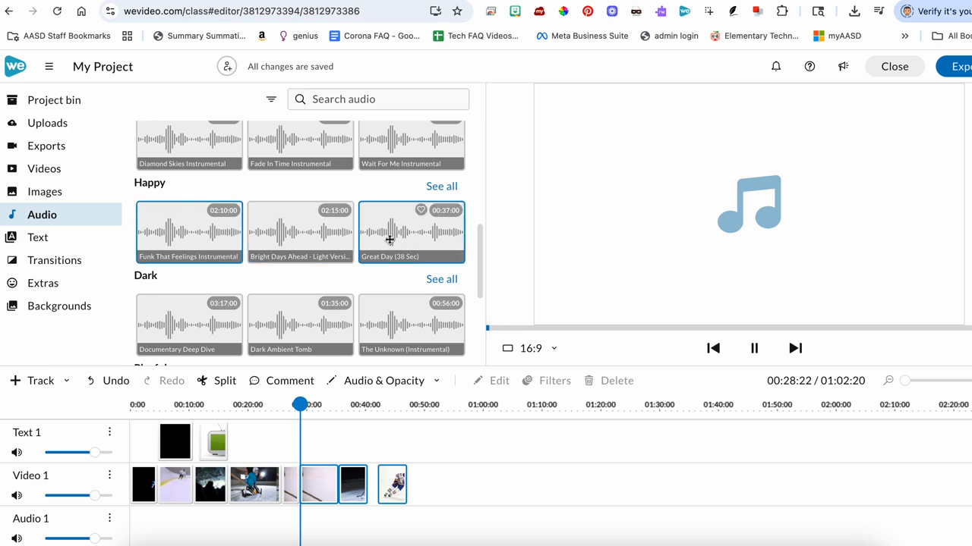
left_click(438, 188)
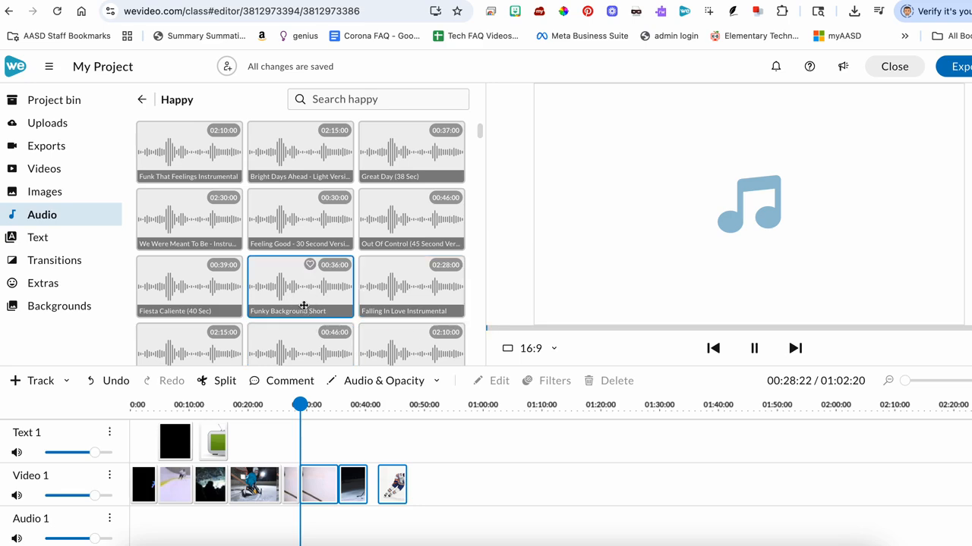
left_click_drag(304, 289, 141, 523)
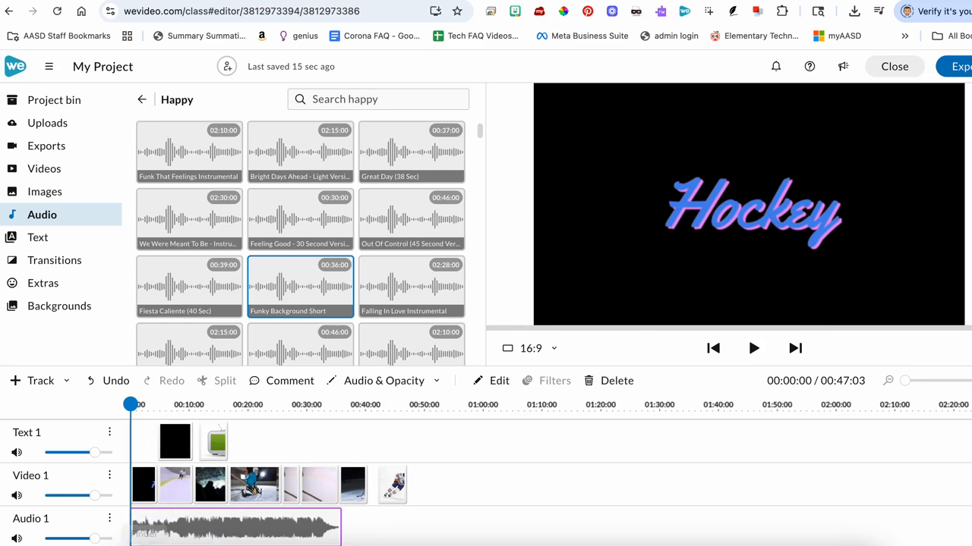
mouse_move(94, 538)
left_mouse_down()
mouse_move(67, 539)
mouse_move(85, 537)
left_mouse_up()
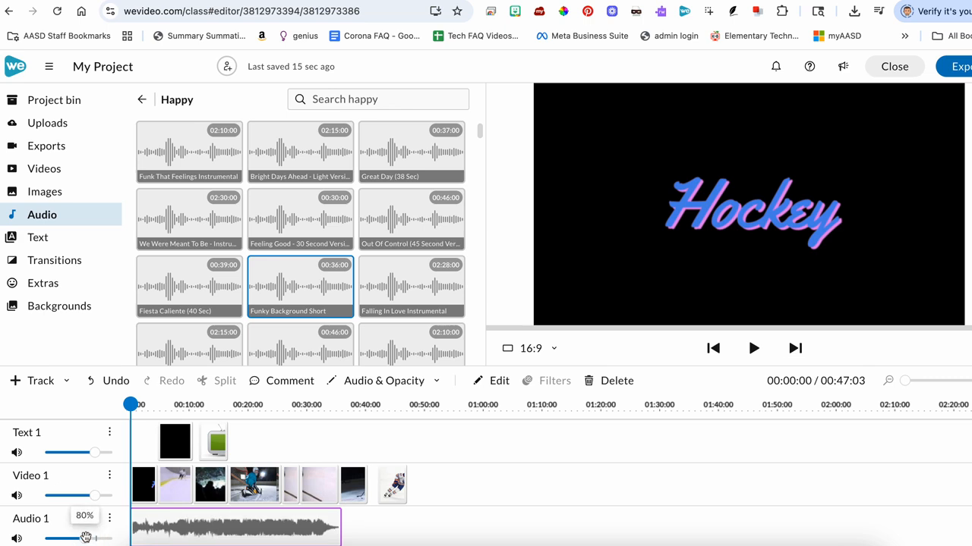
left_click(141, 101)
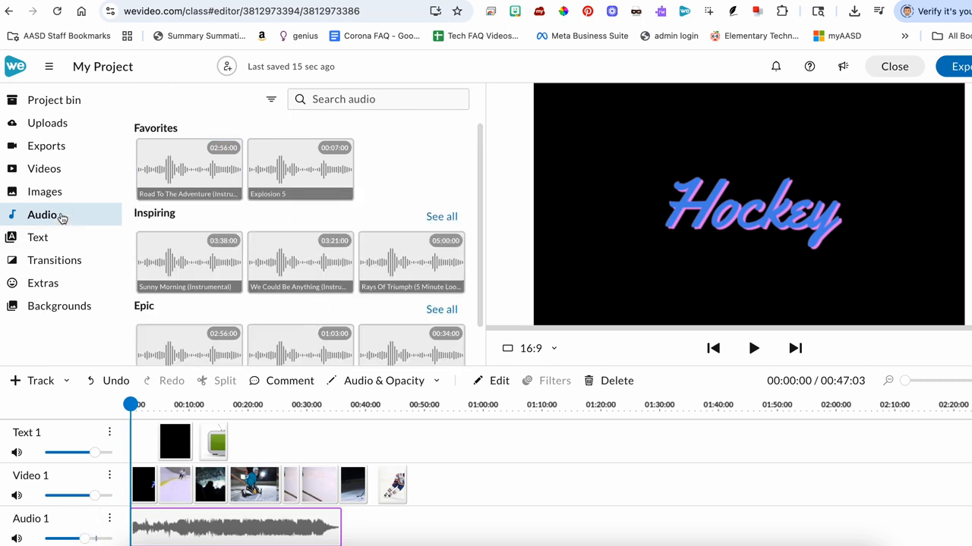
Trim the ends of the skating and crowd clips on Video 1 and move the clips behind them earlier to close the gaps.
left_click(171, 495)
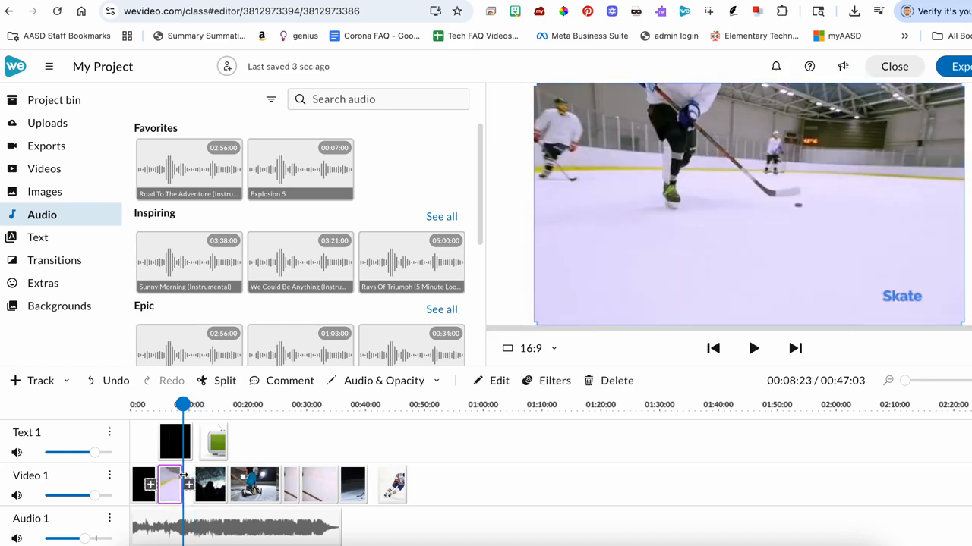
left_click(216, 476)
left_click_drag(215, 475, 210, 476)
left_click(240, 489)
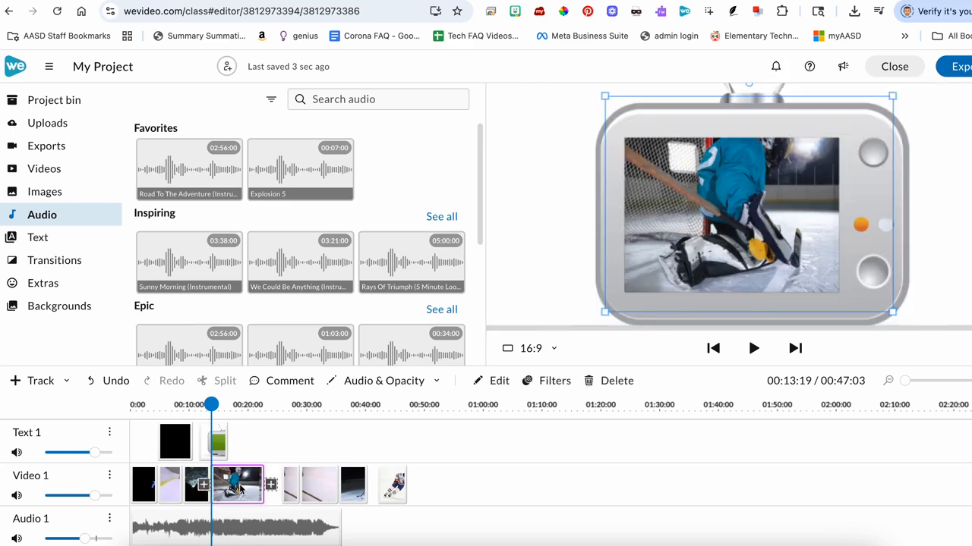
left_click_drag(428, 497, 267, 495)
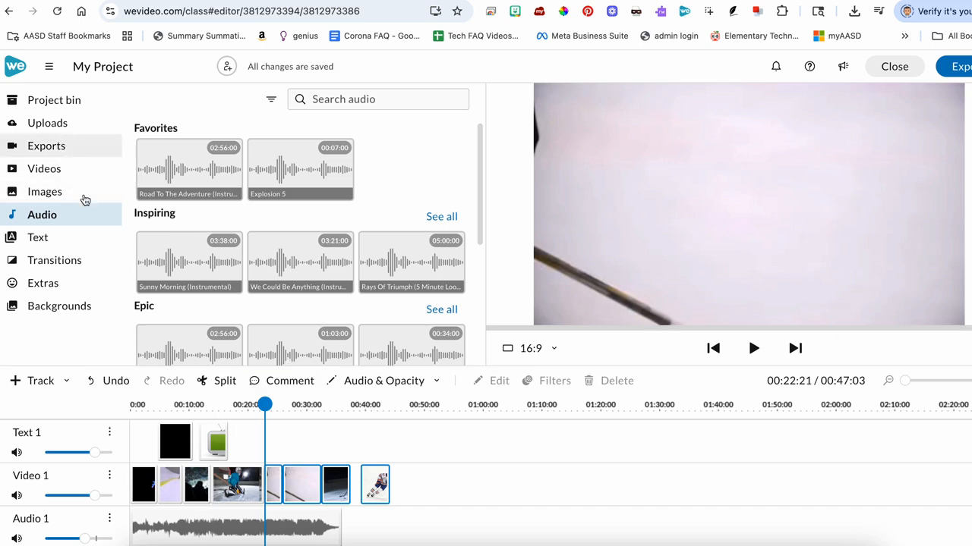
Place a Cross fade transition between the skating and crowd clips on Video 1 and play it back.
left_click(53, 261)
left_click(216, 124)
mouse_move(205, 282)
left_mouse_down()
mouse_move(190, 423)
mouse_move(212, 447)
mouse_move(184, 451)
mouse_move(227, 485)
mouse_move(190, 484)
left_mouse_up()
left_click_drag(179, 405, 172, 406)
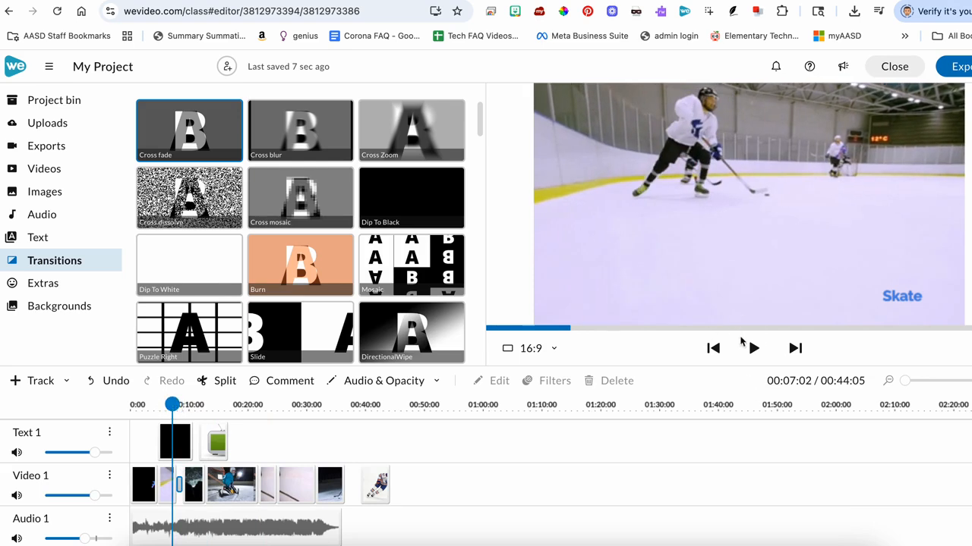
left_click(743, 343)
left_click(743, 346)
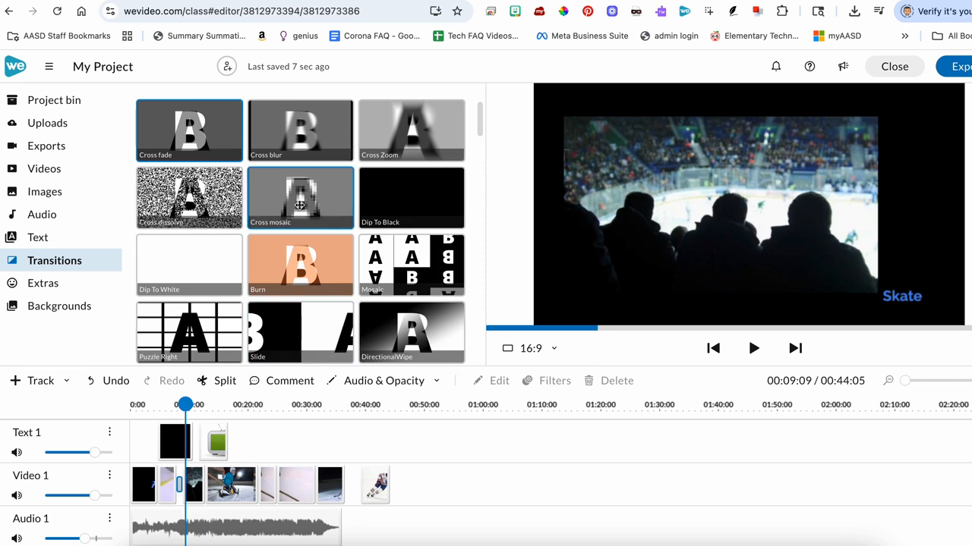
Place a Parasol transition between the crowd clip and the goalie image and play it back.
scroll(300, 205, "down", 5)
mouse_move(189, 334)
left_mouse_down()
mouse_move(208, 442)
mouse_move(203, 485)
left_mouse_up()
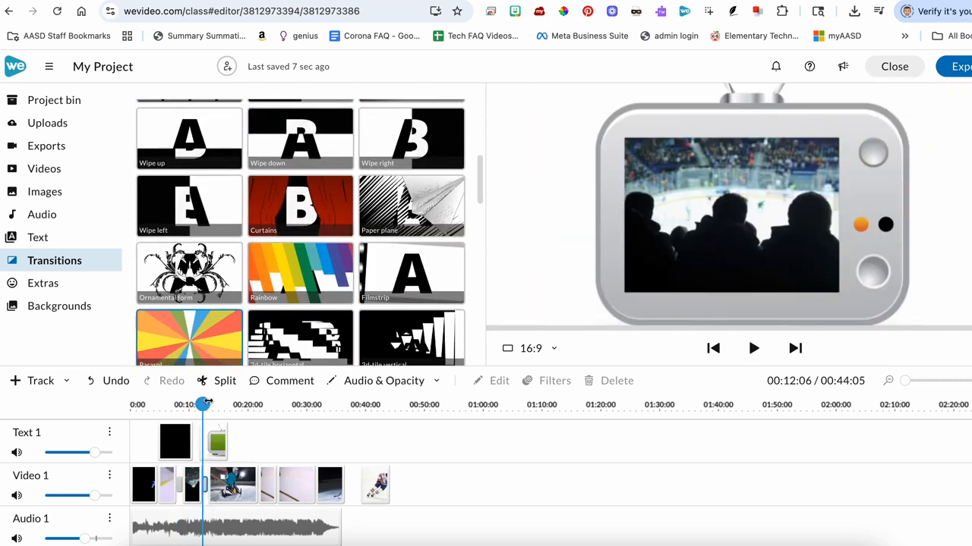
left_click_drag(204, 405, 195, 404)
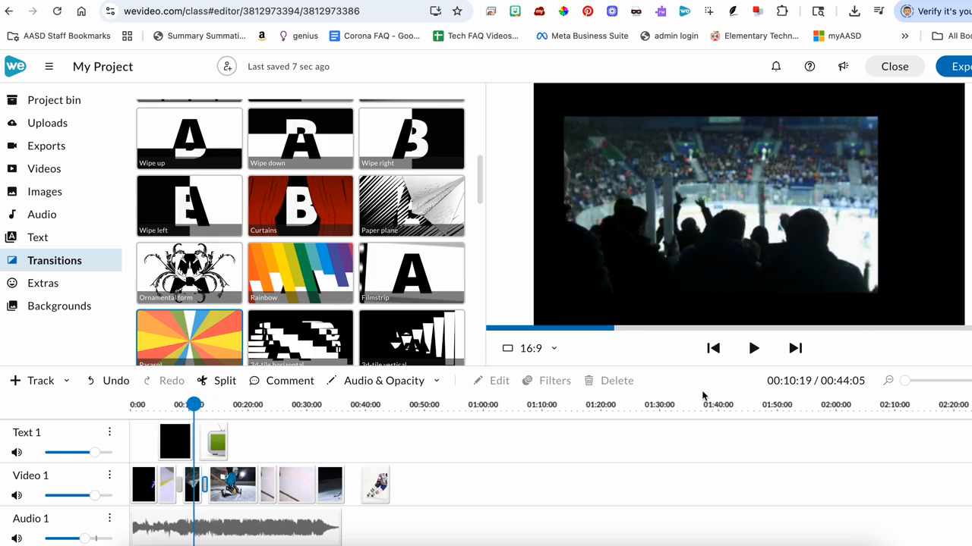
left_click(753, 349)
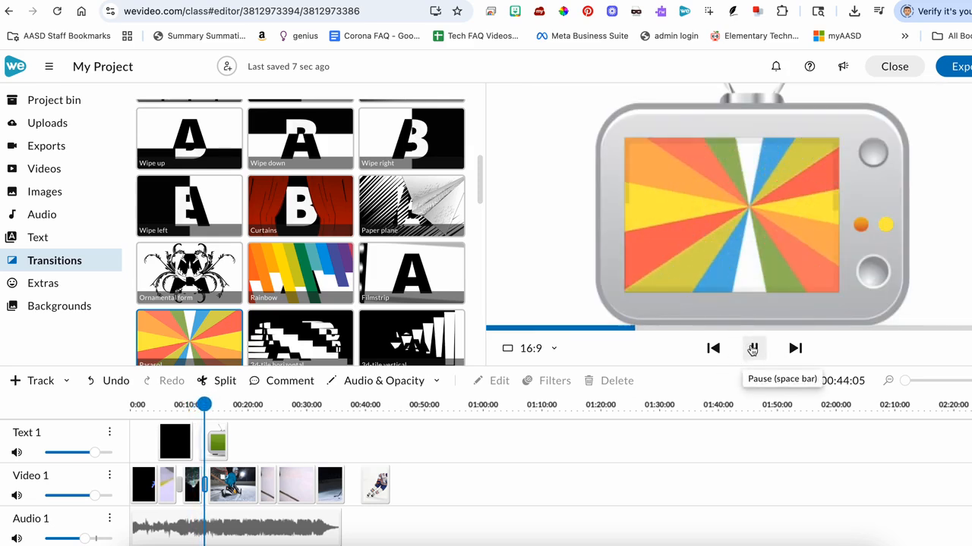
left_click(753, 348)
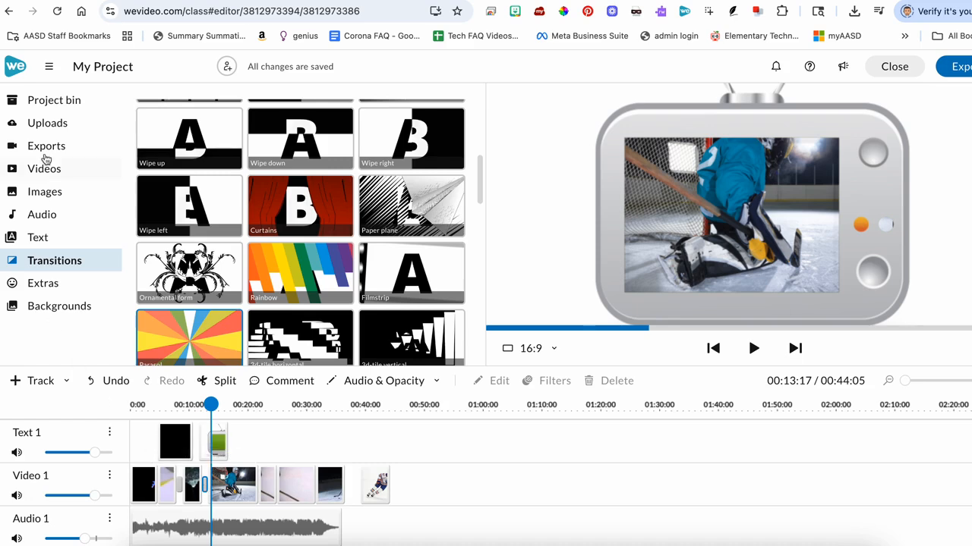
Open the uploaded media and review the options for adding media.
left_click(50, 123)
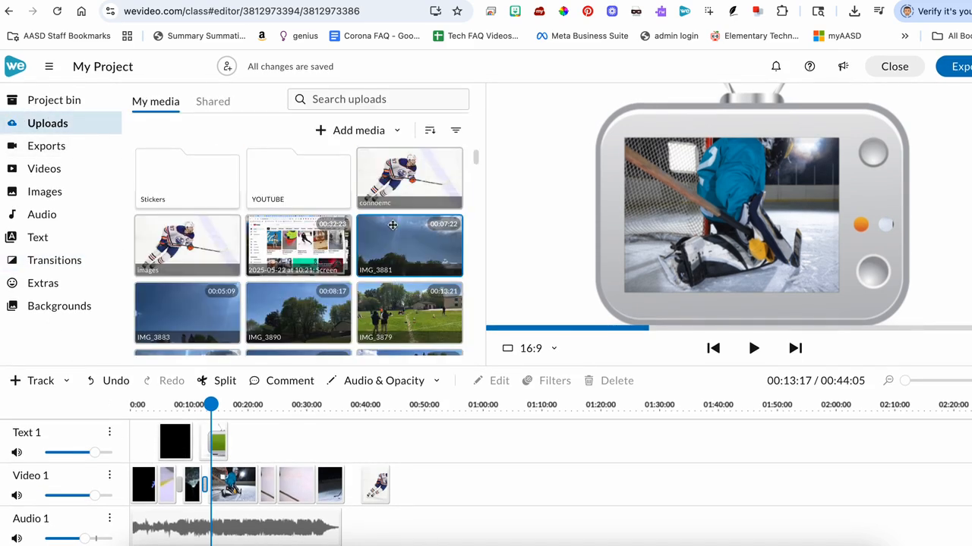
left_click(396, 131)
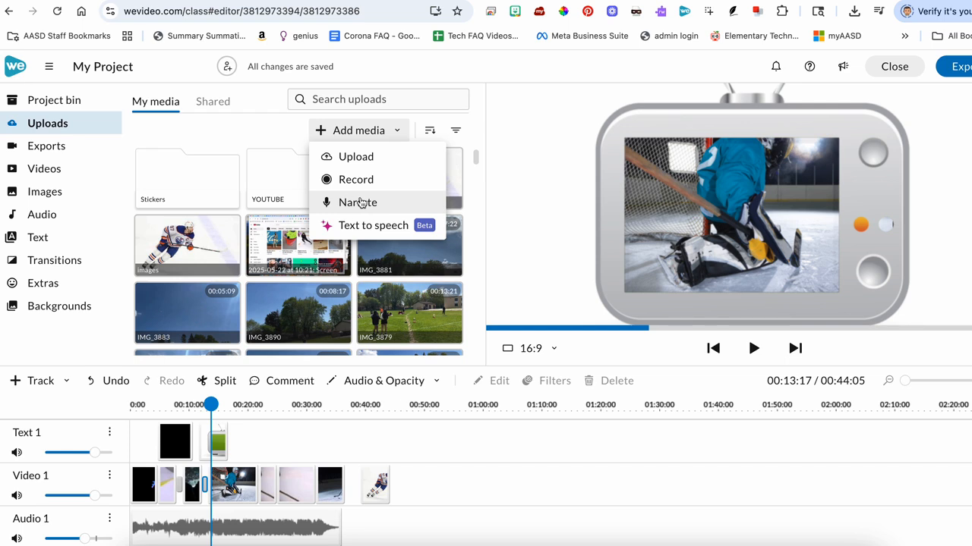
left_click(419, 476)
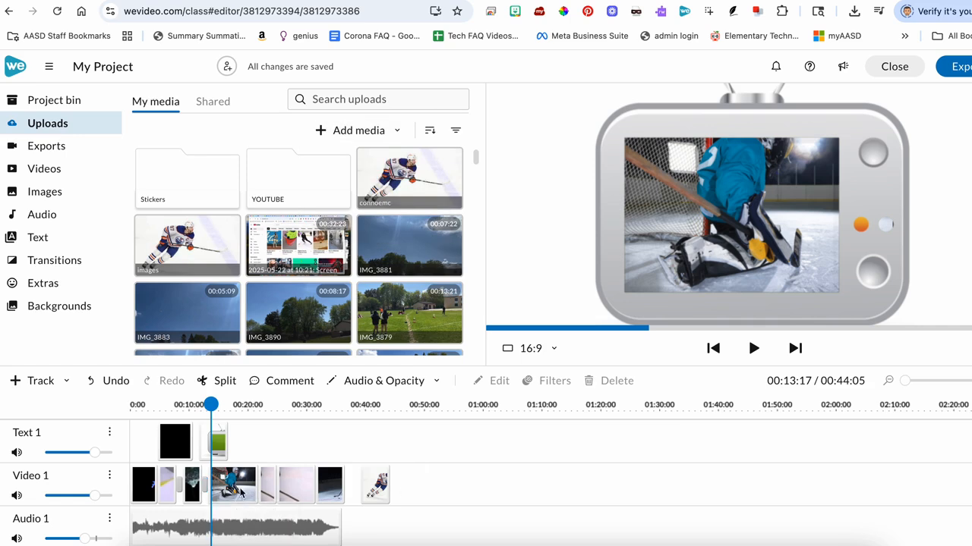
Shorten the goalie image on Video 1 and move the remaining clips earlier to close the gap behind it.
mouse_move(255, 479)
left_mouse_down()
mouse_move(232, 478)
mouse_move(255, 475)
mouse_move(241, 472)
left_mouse_up()
left_click_drag(410, 483, 261, 488)
left_click_drag(262, 489, 253, 488)
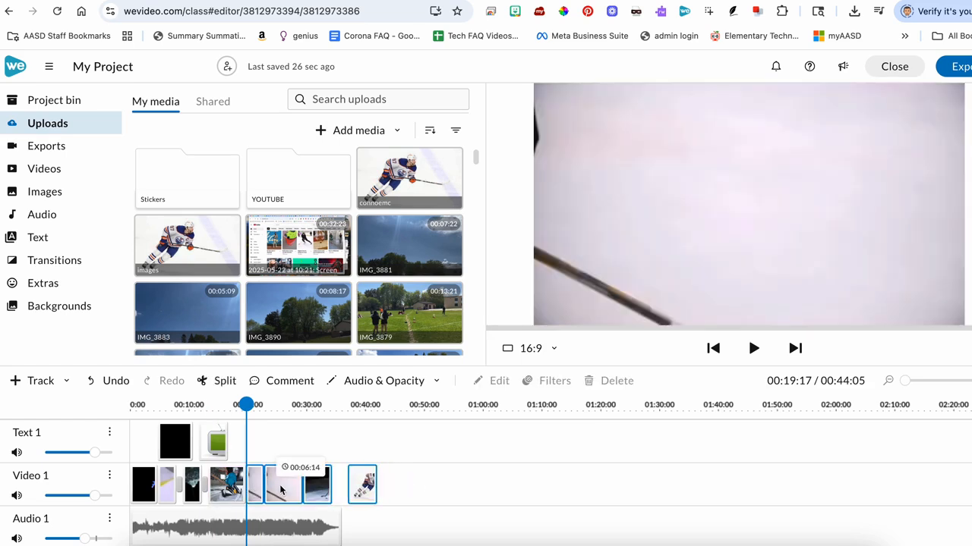
double_click(280, 489)
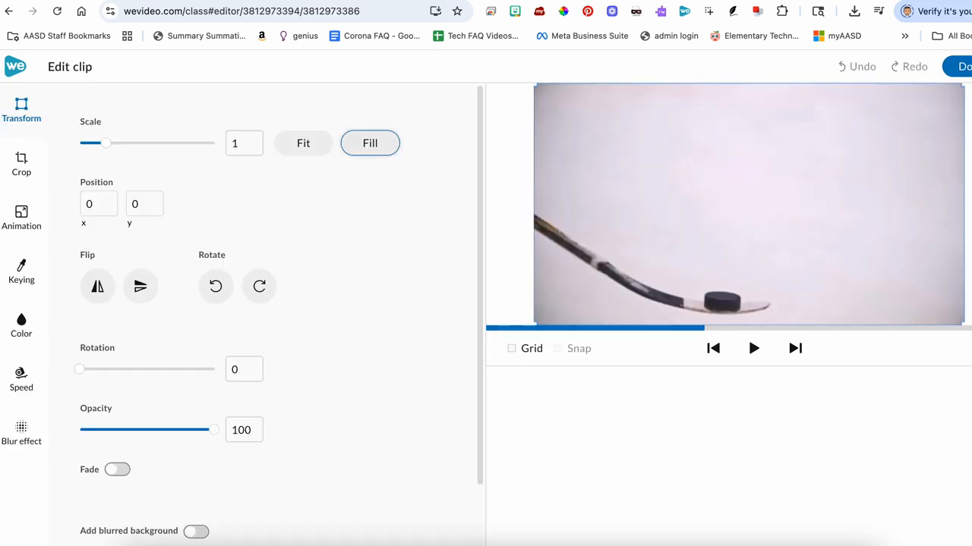
left_click(958, 67)
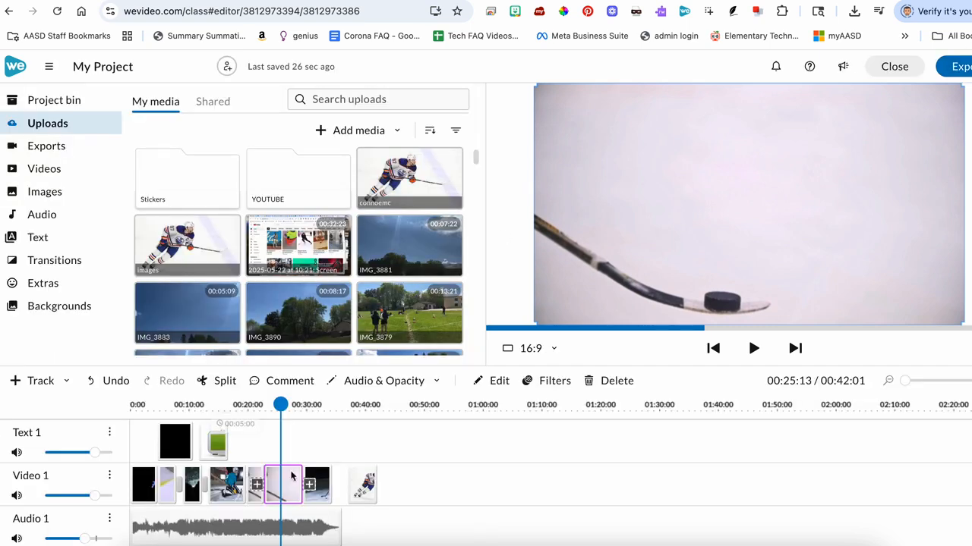